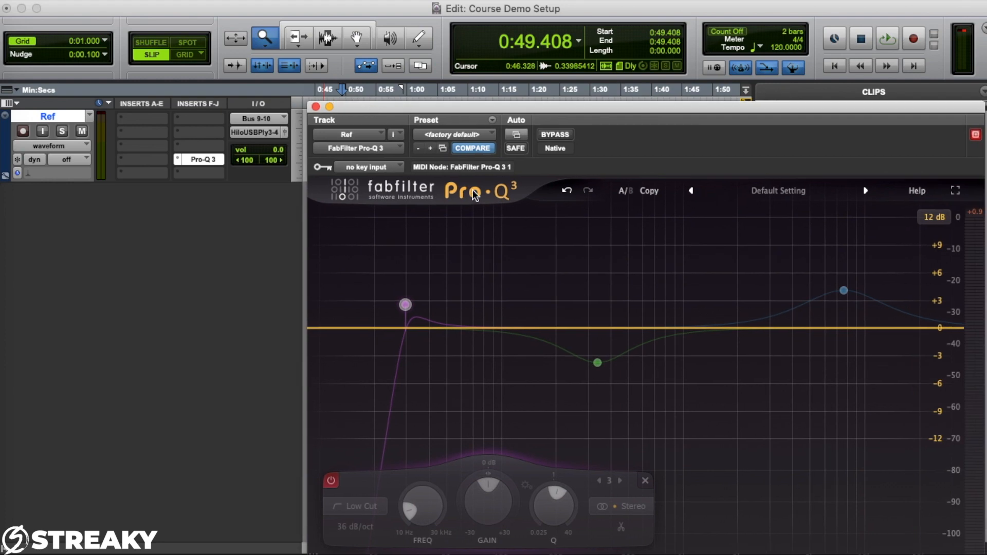
{"action": "left_click_drag", "start_coordinate": [440, 100], "coordinate": [275, 49]}
{"action": "mouse_move", "coordinate": [649, 234]}
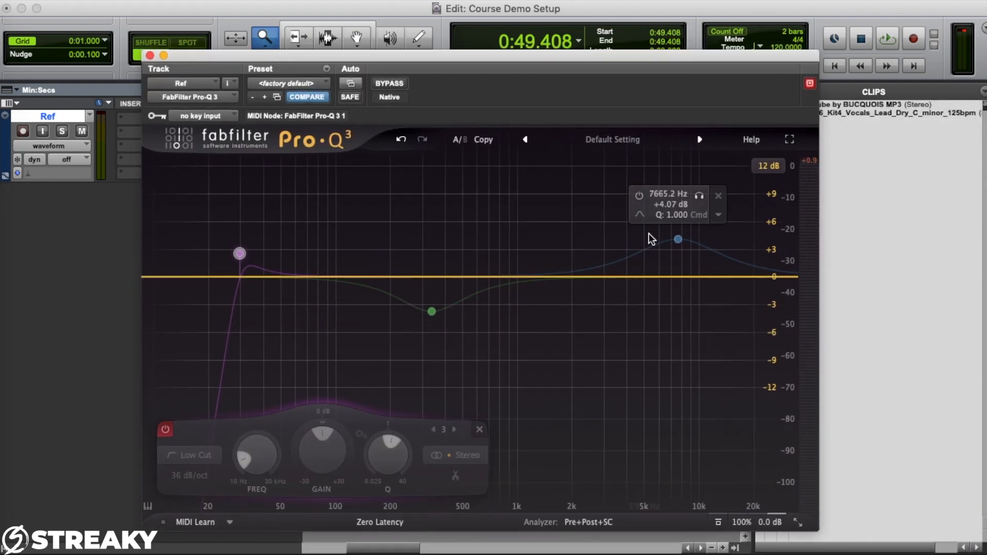
{"action": "right_click", "coordinate": [678, 239]}
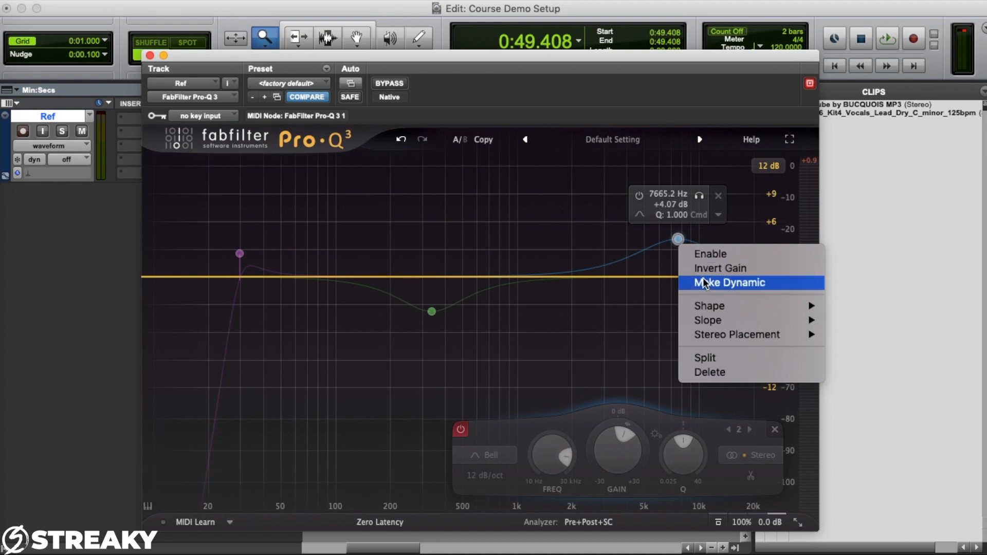
{"action": "left_click", "coordinate": [616, 304]}
Close the Pro-Q 3 window and set the playback start at about 0:56.9 on the vocal clip.
{"action": "left_click", "coordinate": [150, 56]}
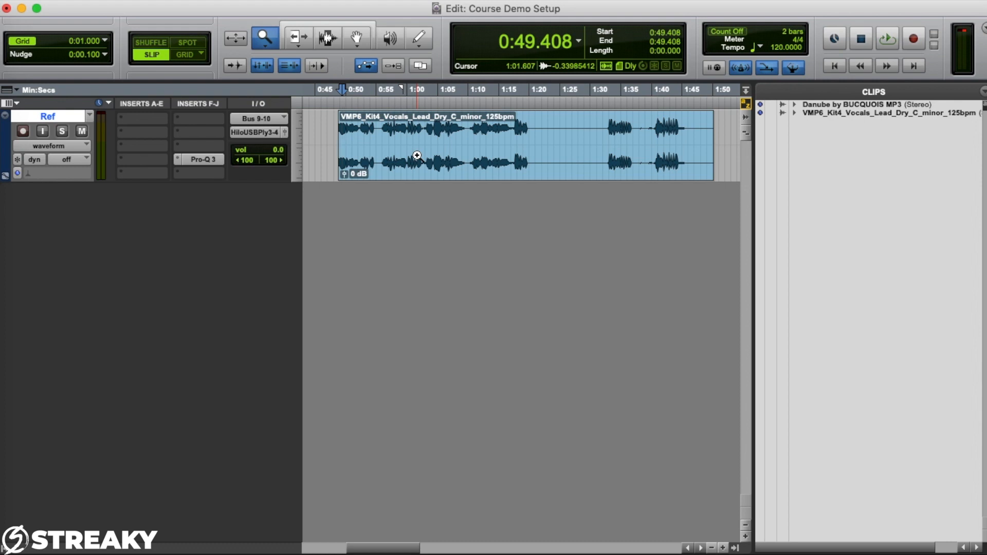
{"action": "left_click", "coordinate": [395, 108]}
{"action": "left_click", "coordinate": [388, 105]}
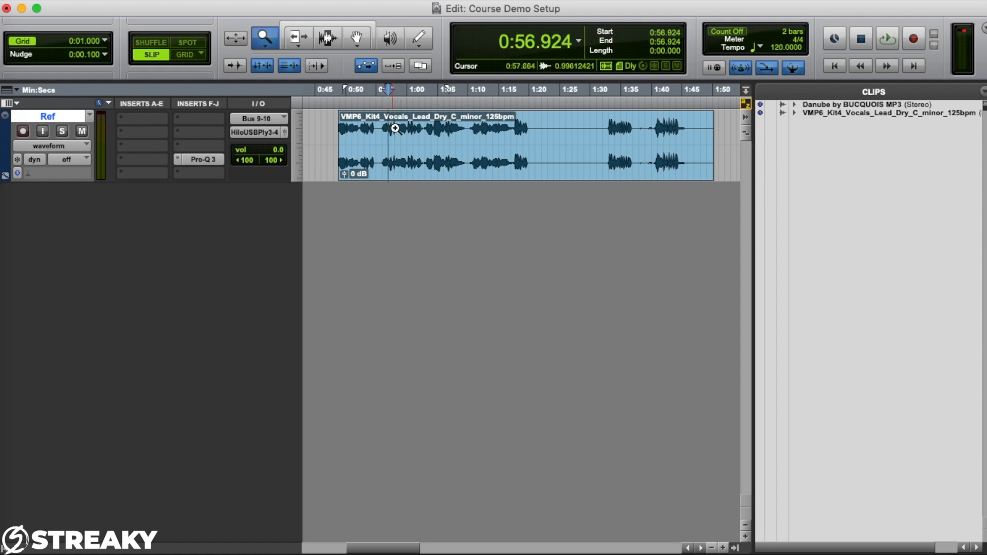
Reopen the Ref track's Pro-Q 3 and enable its 36 dB/oct low cut band.
{"action": "left_click", "coordinate": [208, 160]}
{"action": "left_click", "coordinate": [240, 254]}
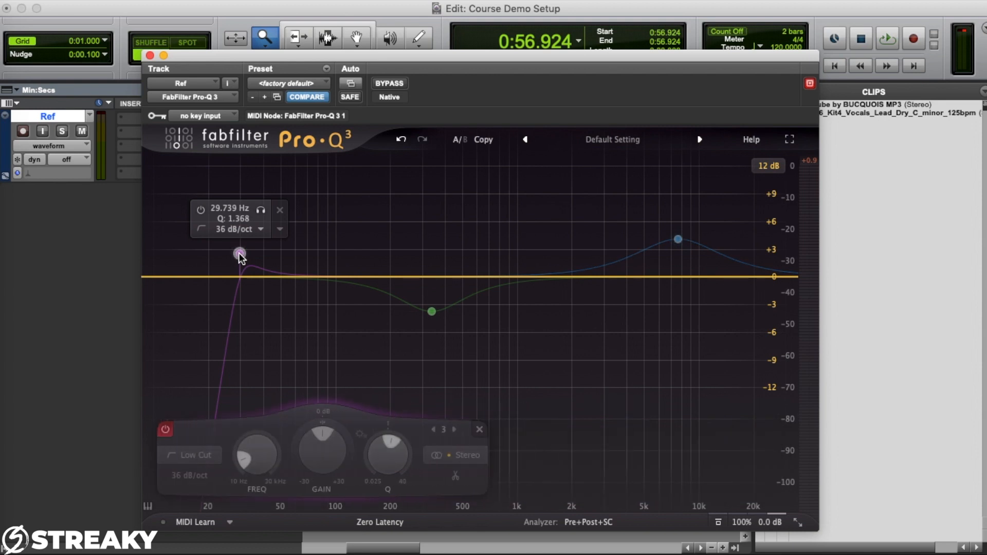
{"action": "left_click", "coordinate": [171, 429]}
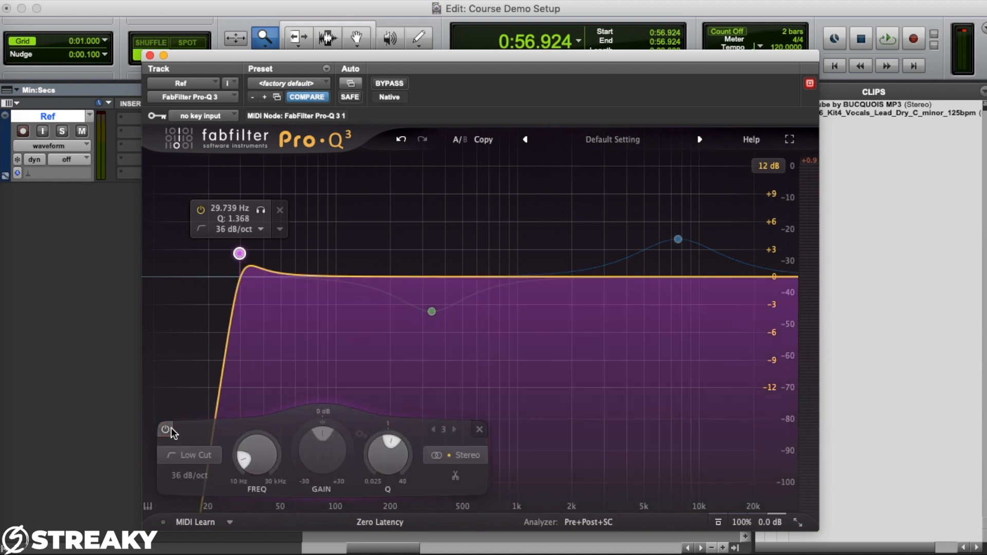
Enable the low-mid bell band and nudge the low cut slightly higher in frequency.
{"action": "left_click", "coordinate": [433, 312]}
{"action": "left_click", "coordinate": [274, 430]}
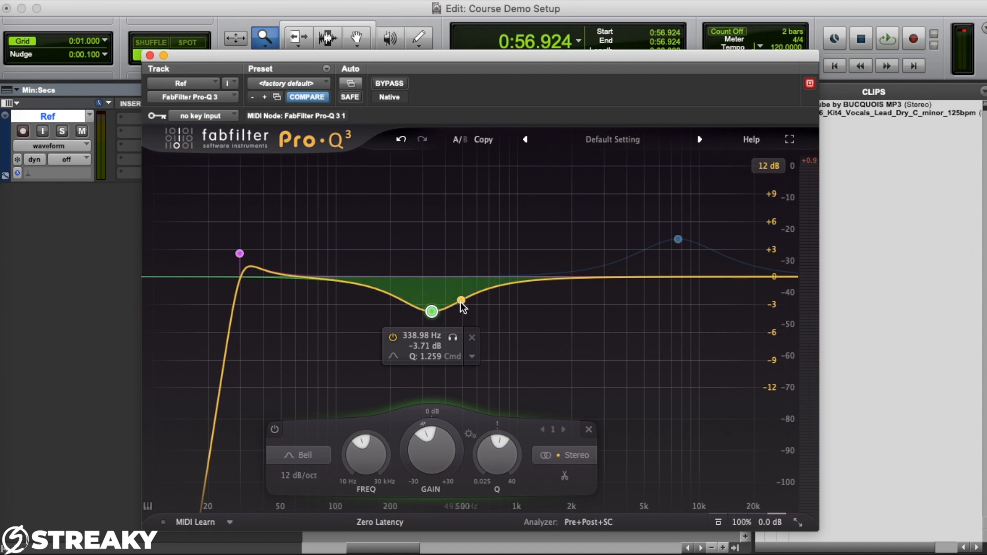
{"action": "left_click_drag", "start_coordinate": [240, 255], "coordinate": [246, 257]}
Enable the high bell band and make it dynamic at about 7780 Hz, resting near 0 dB and boosting up to about +6 dB.
{"action": "mouse_move", "coordinate": [696, 259]}
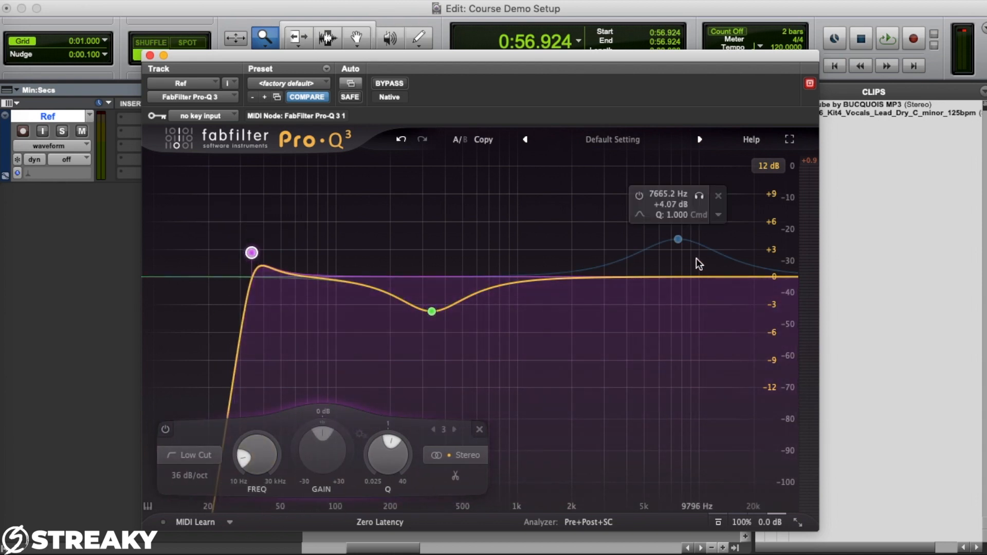
{"action": "left_click", "coordinate": [640, 196]}
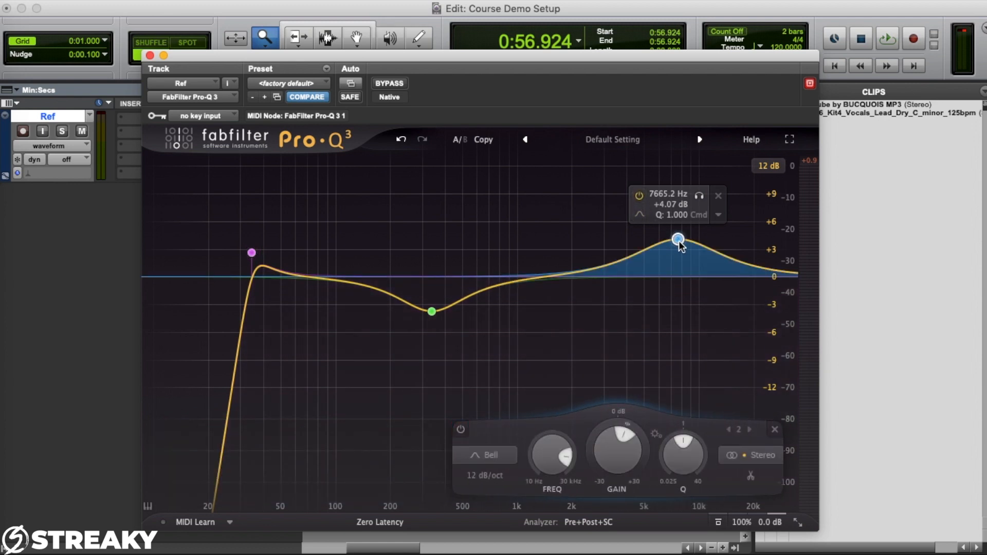
{"action": "right_click", "coordinate": [679, 243]}
{"action": "left_click", "coordinate": [699, 283]}
{"action": "mouse_move", "coordinate": [680, 247]}
{"action": "left_mouse_down"}
{"action": "mouse_move", "coordinate": [681, 283]}
{"action": "mouse_move", "coordinate": [680, 217]}
{"action": "left_mouse_up"}
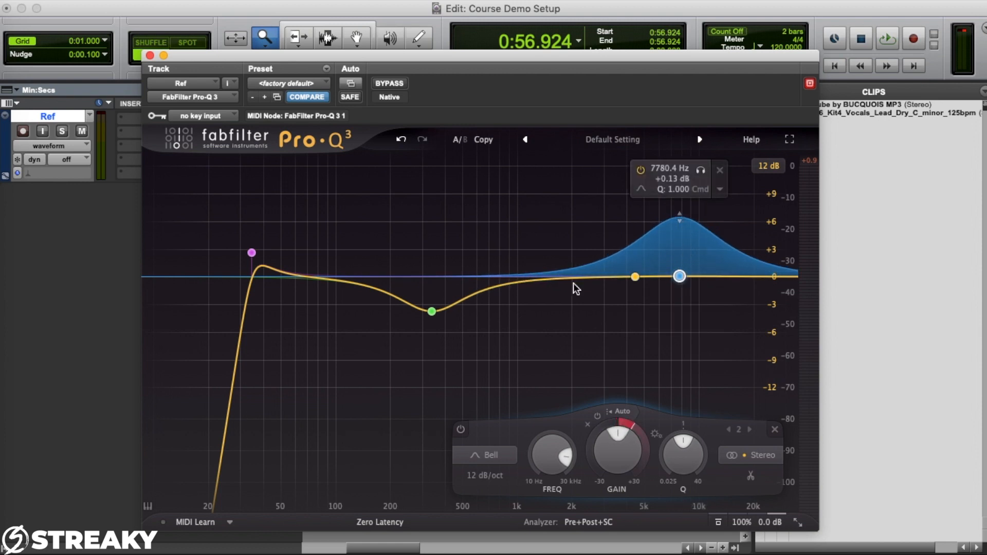
Make the low-mid bell dynamic at about 342 Hz, resting near 0 dB and cutting down to about -6 dB.
{"action": "left_click", "coordinate": [432, 311]}
{"action": "right_click", "coordinate": [432, 311]}
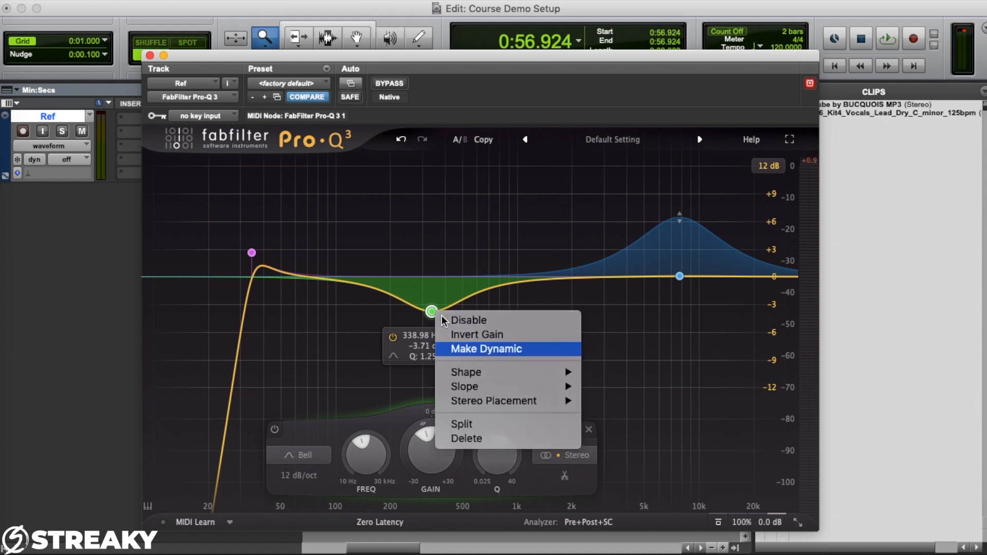
{"action": "left_click", "coordinate": [486, 348]}
{"action": "mouse_move", "coordinate": [432, 311]}
{"action": "left_mouse_down"}
{"action": "mouse_move", "coordinate": [433, 277]}
{"action": "mouse_move", "coordinate": [434, 335]}
{"action": "left_mouse_up"}
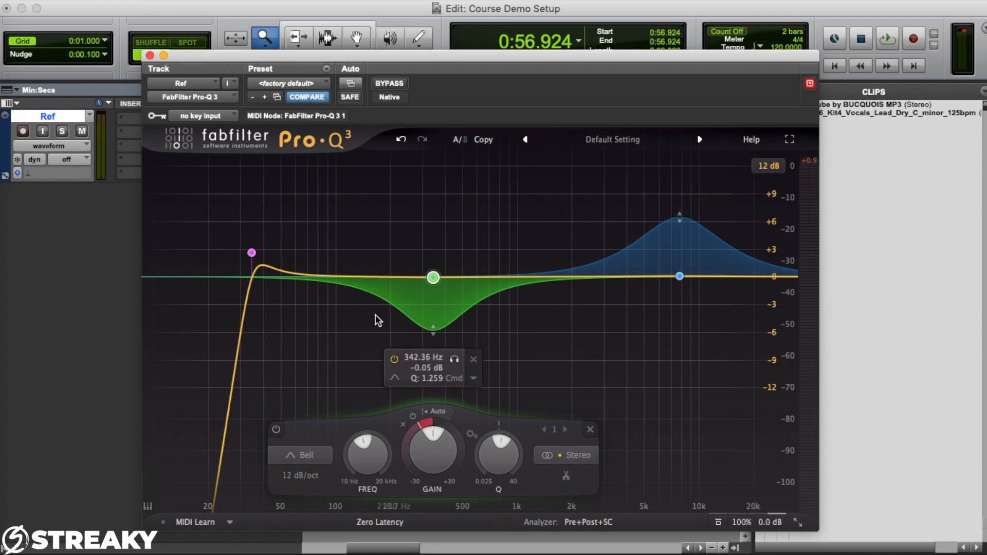
{"action": "left_click_drag", "start_coordinate": [358, 57], "coordinate": [390, 195]}
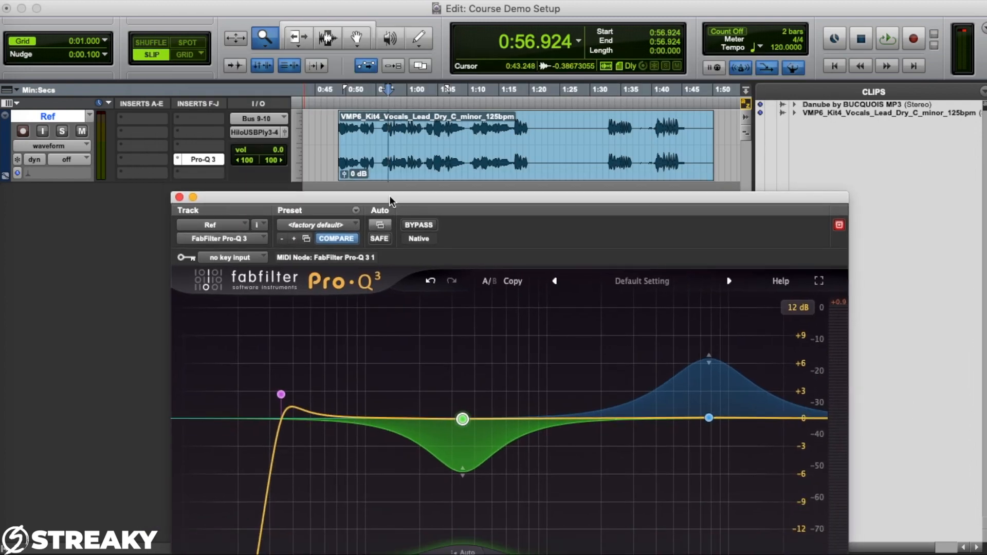
{"action": "left_click_drag", "start_coordinate": [458, 197], "coordinate": [434, 188]}
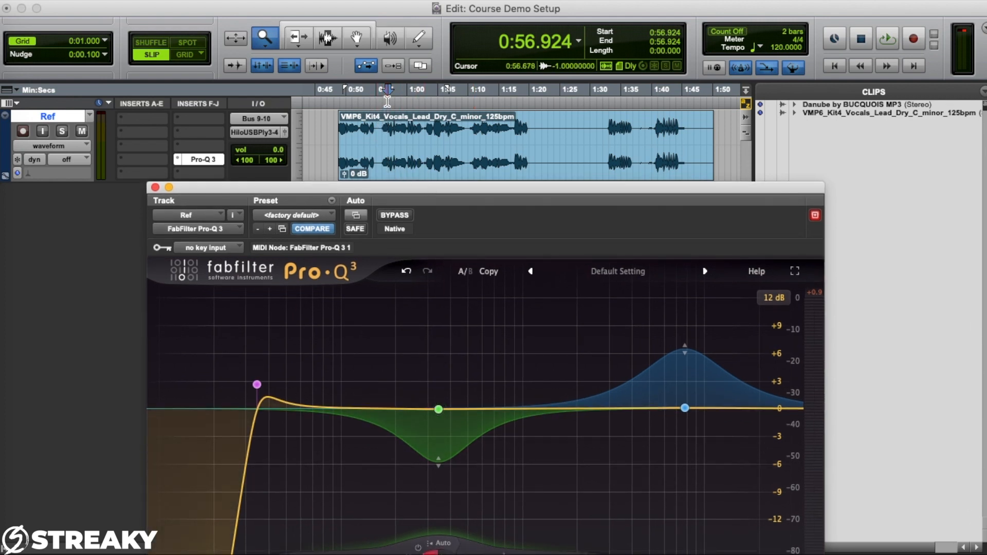
{"action": "left_click_drag", "start_coordinate": [397, 186], "coordinate": [389, 76]}
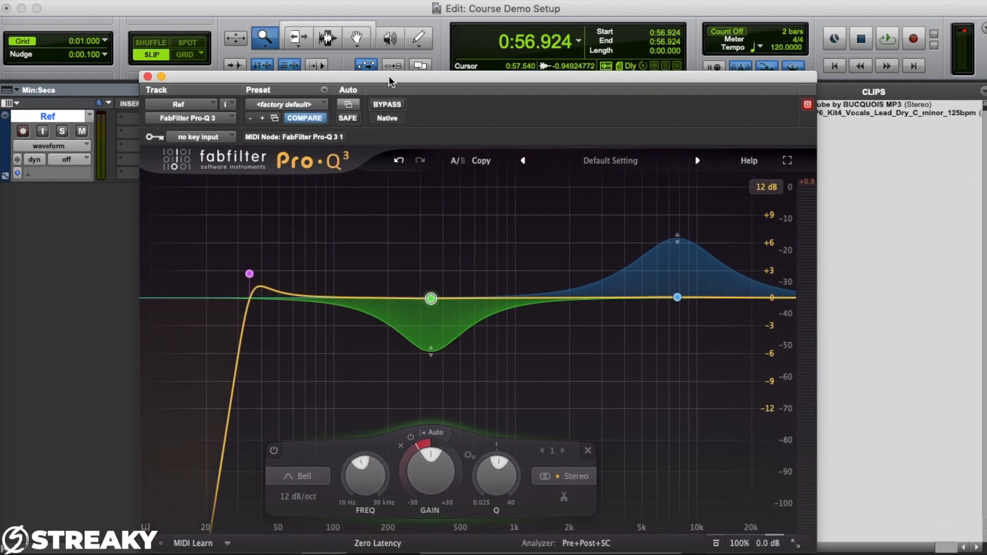
{"action": "mouse_move", "coordinate": [404, 384]}
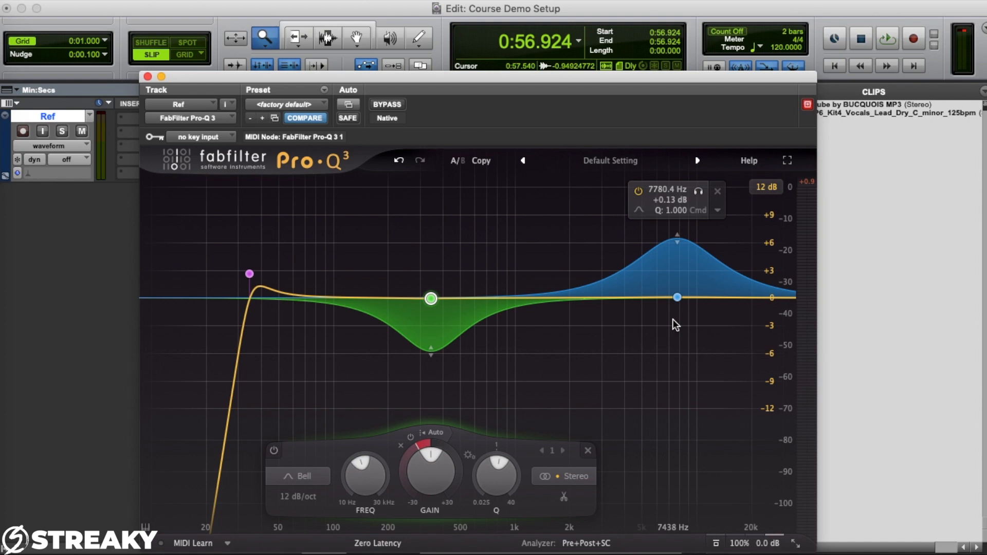
Set the playback start to 0:56.555, bypass Pro-Q 3 and audition the unprocessed vocal.
{"action": "left_click_drag", "start_coordinate": [213, 92], "coordinate": [230, 145]}
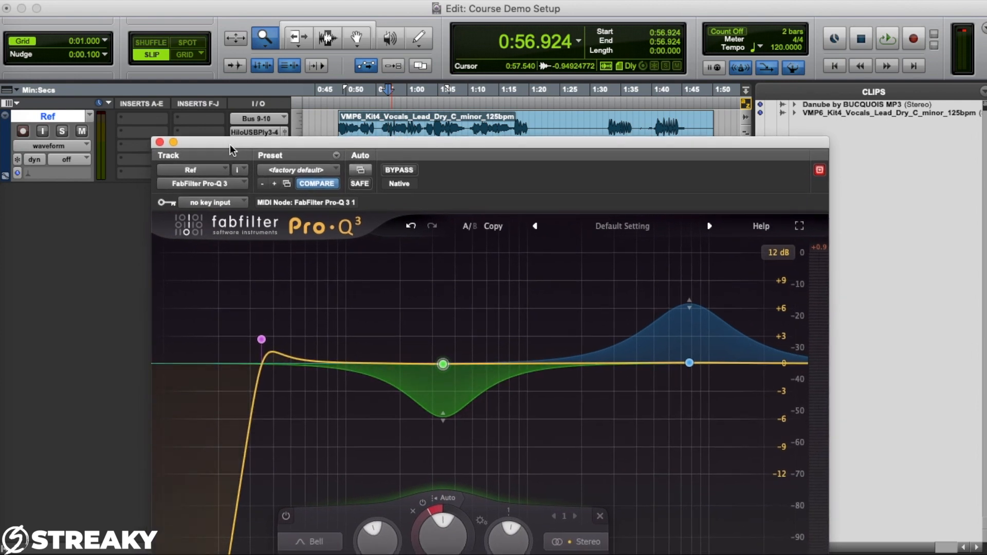
{"action": "left_click", "coordinate": [387, 103]}
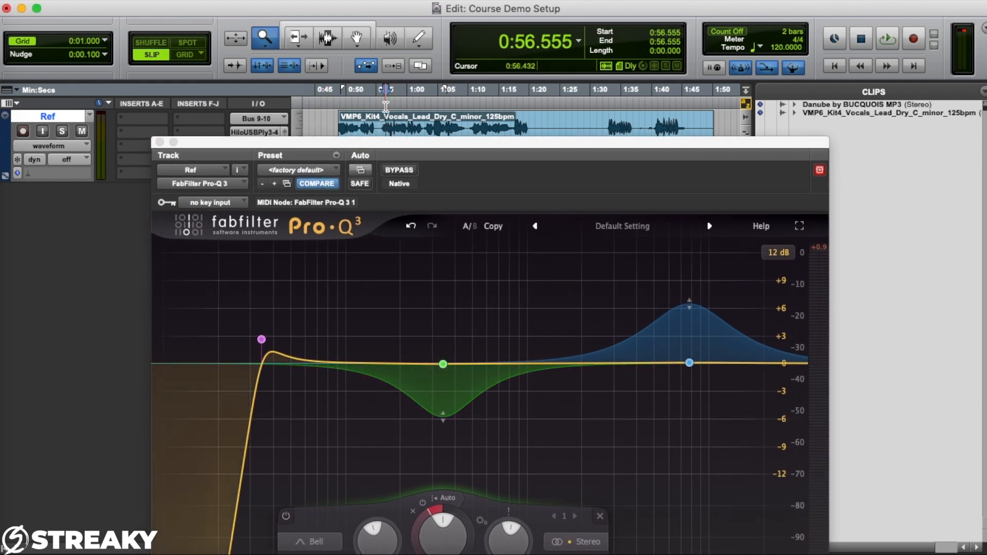
{"action": "left_click", "coordinate": [390, 171]}
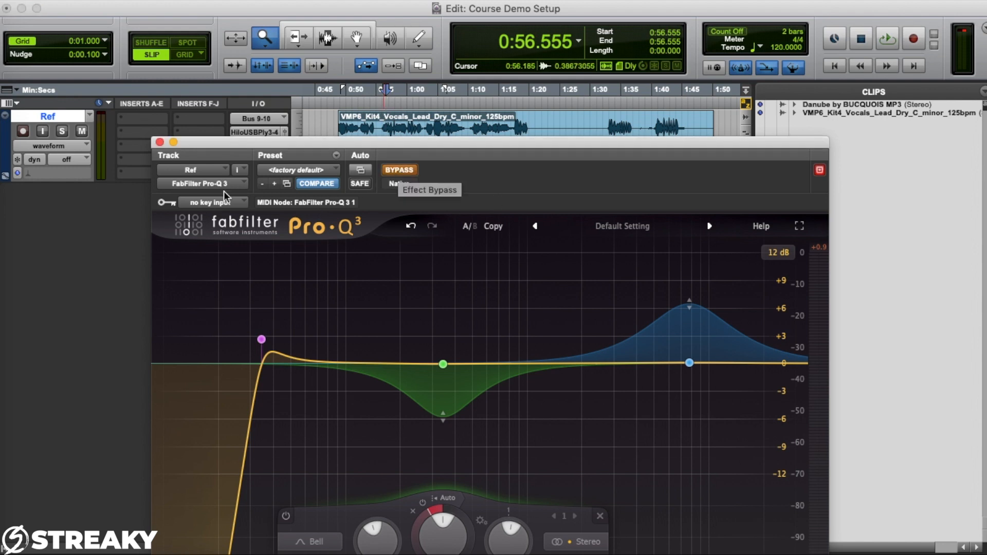
{"action": "key", "text": "space"}
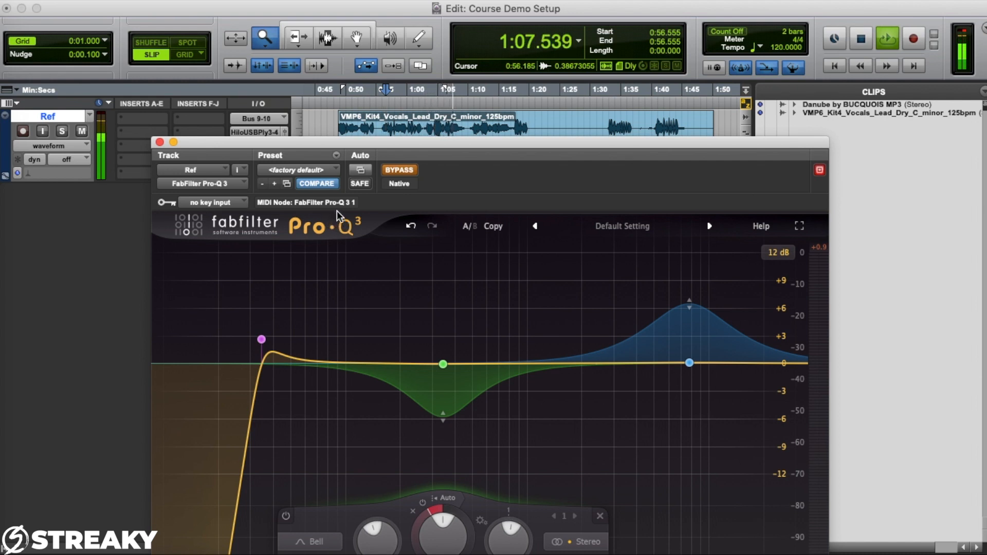
{"action": "key", "text": "space"}
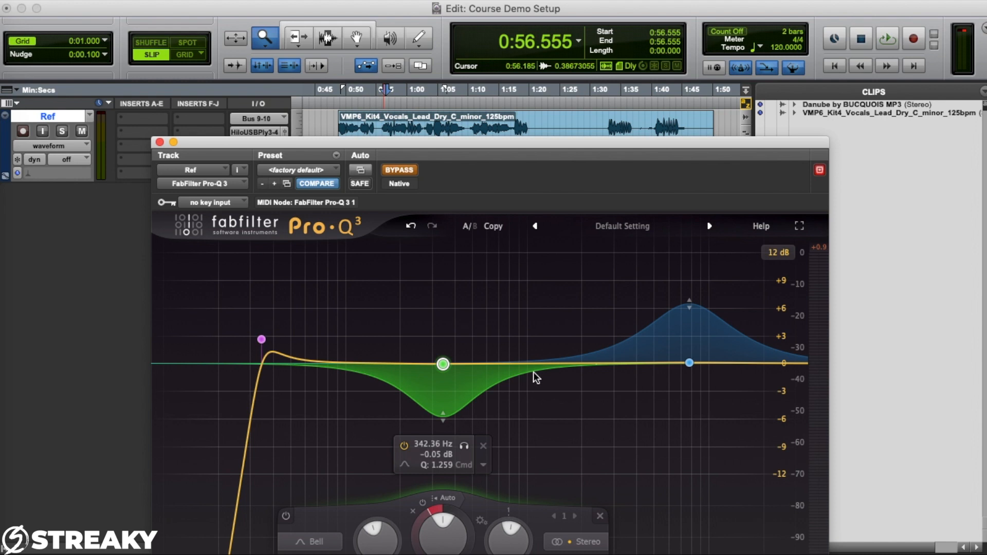
Take Pro-Q 3 out of bypass and audition the vocal through the dynamic EQ bands.
{"action": "left_click", "coordinate": [400, 169]}
{"action": "key", "text": "space"}
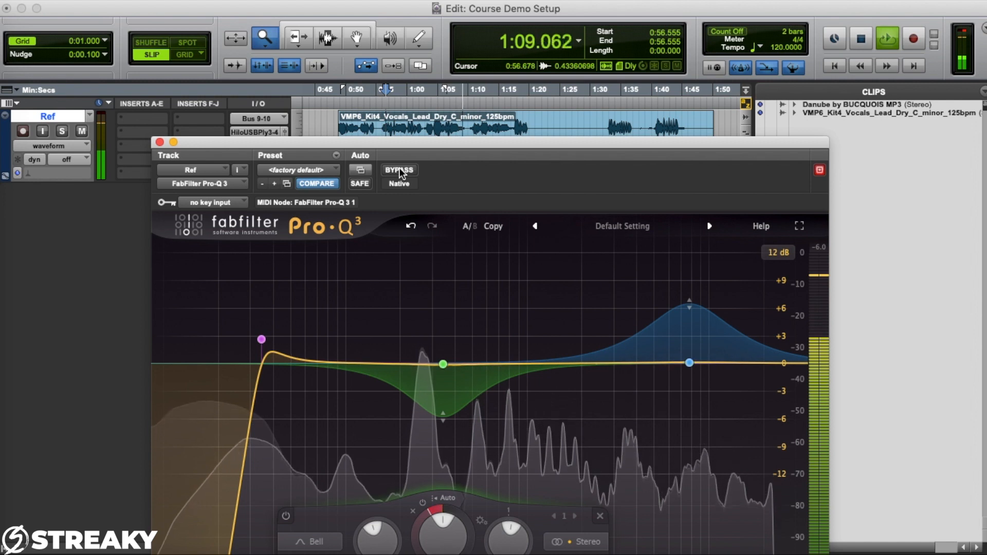
{"action": "key", "text": "space"}
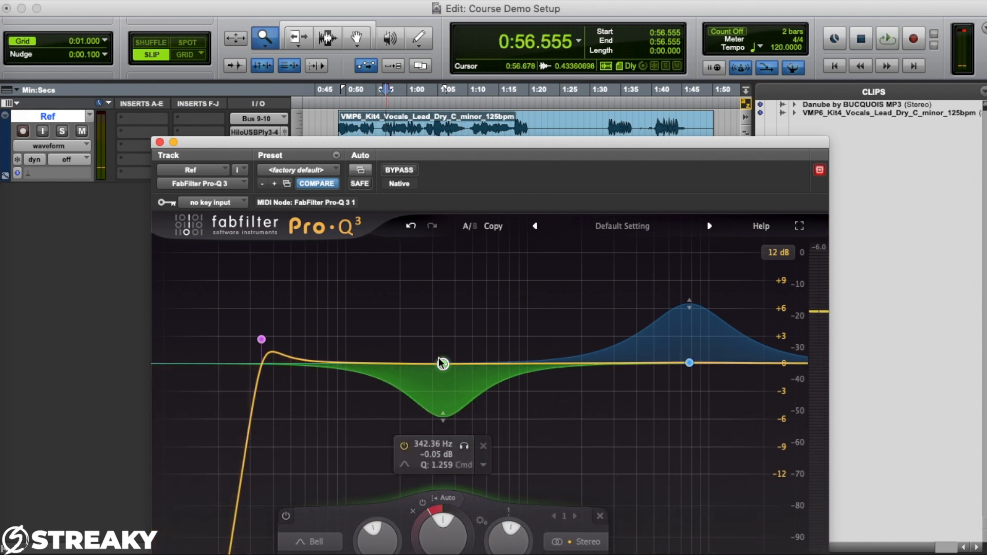
Clear the dynamics from the low-mid bell and give it a static cut of about -6 dB.
{"action": "right_click", "coordinate": [442, 364]}
{"action": "left_click", "coordinate": [462, 415]}
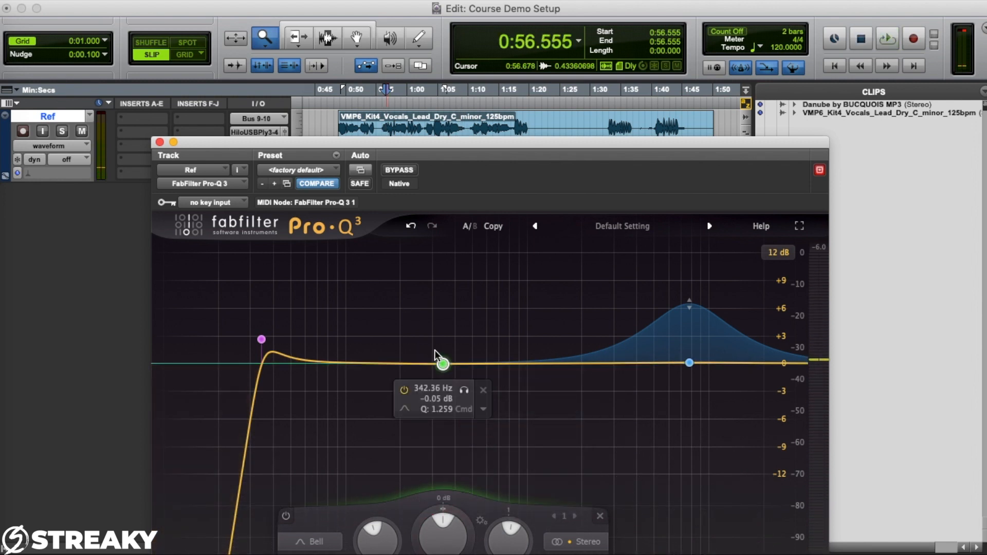
{"action": "left_click_drag", "start_coordinate": [442, 365], "coordinate": [445, 414]}
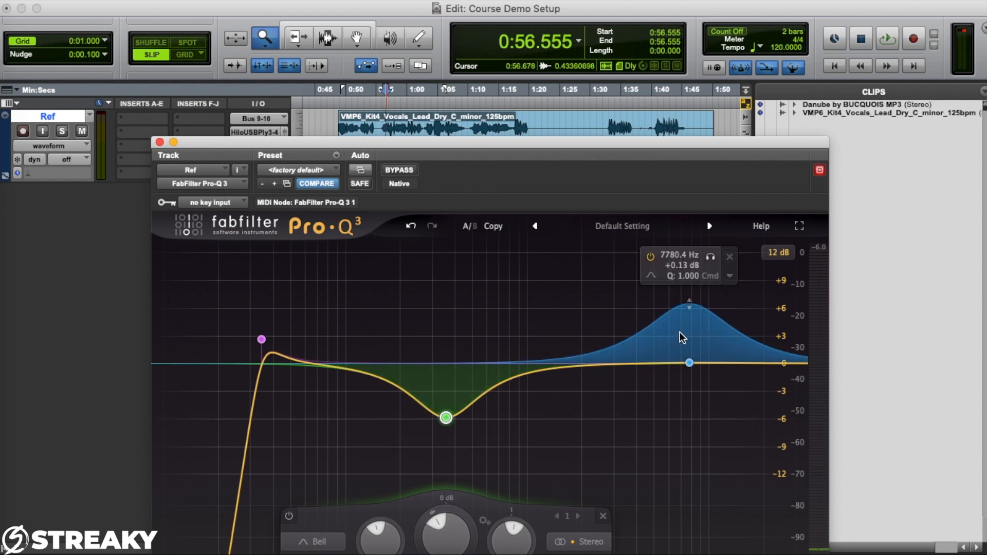
Clear the dynamics from the high bell and give it a static boost of about +6.8 dB at 7862 Hz.
{"action": "right_click", "coordinate": [689, 362]}
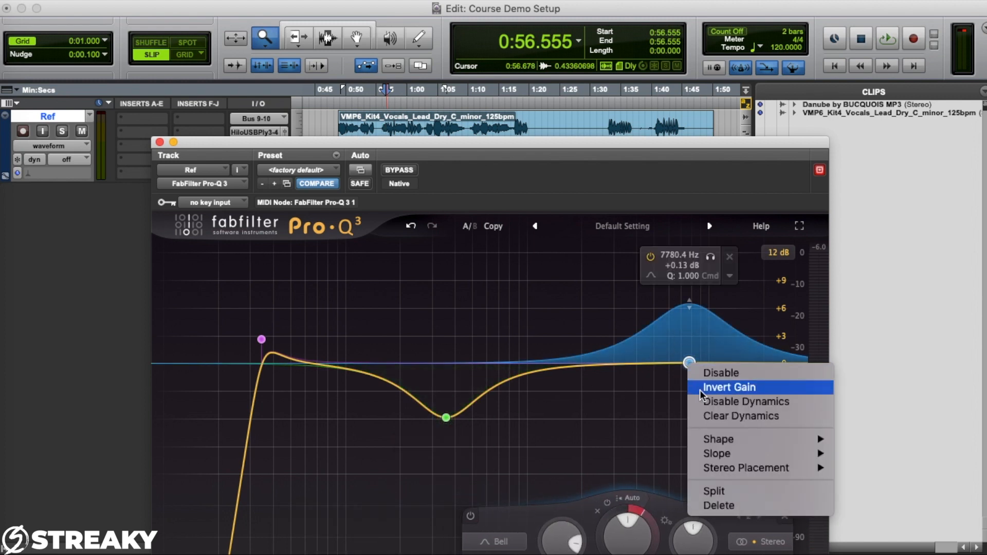
{"action": "left_click", "coordinate": [707, 416]}
{"action": "left_click_drag", "start_coordinate": [689, 363], "coordinate": [690, 301]}
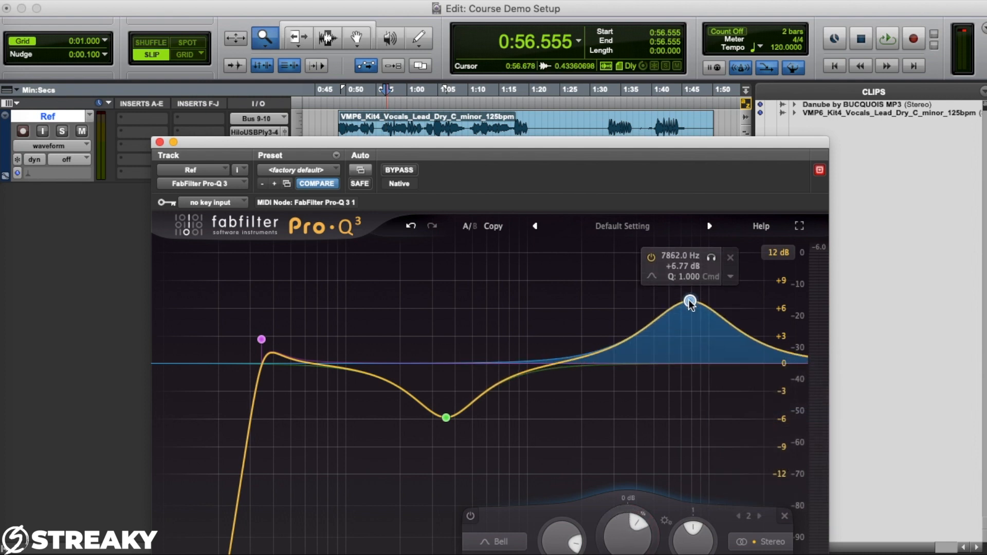
Audition the vocal with the static EQ cut and boost.
{"action": "key", "text": "space"}
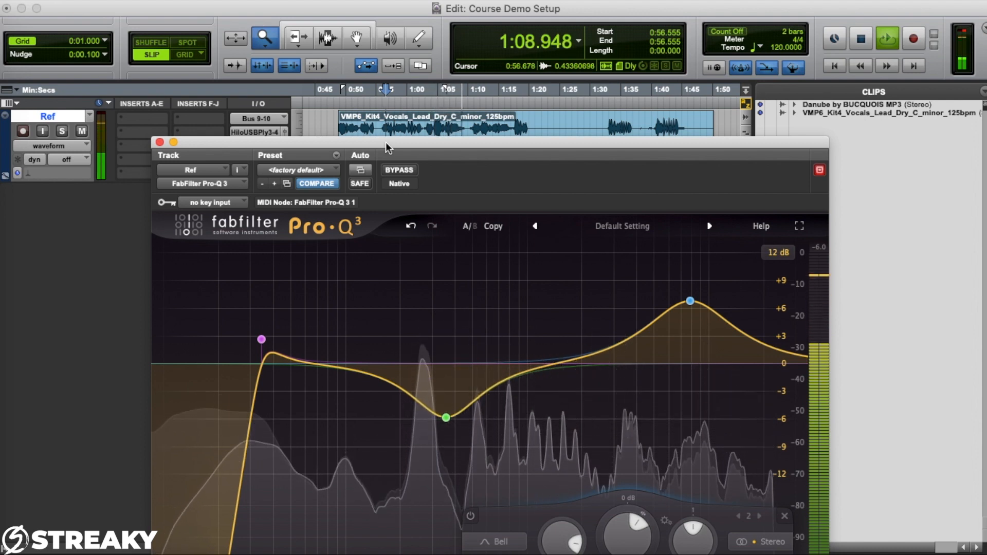
{"action": "key", "text": "space"}
Make the low-mid bell dynamic at about 345 Hz, resting near 0 dB and cutting down to about -6 dB.
{"action": "mouse_move", "coordinate": [445, 420]}
{"action": "left_click_drag", "start_coordinate": [446, 419], "coordinate": [445, 364]}
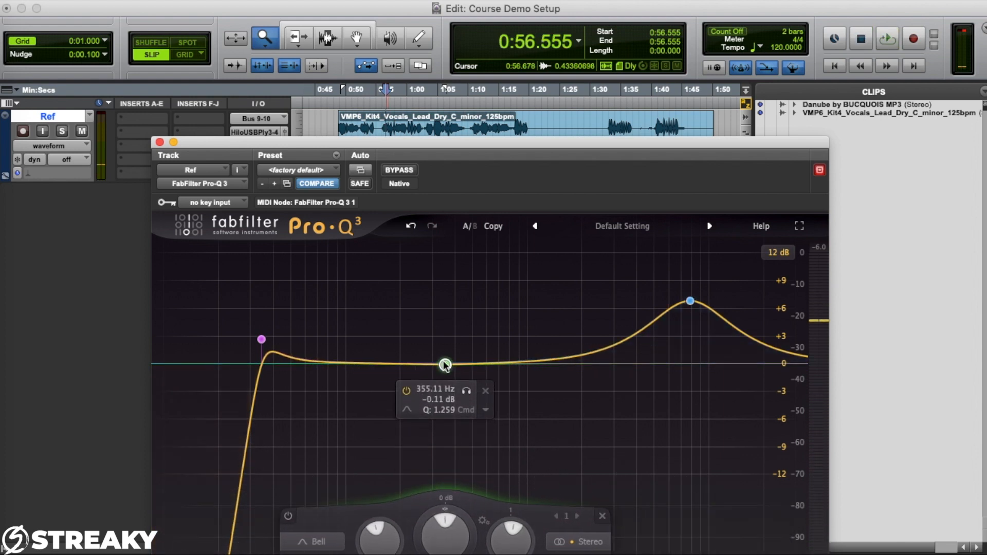
{"action": "right_click", "coordinate": [445, 365]}
{"action": "left_click", "coordinate": [460, 402]}
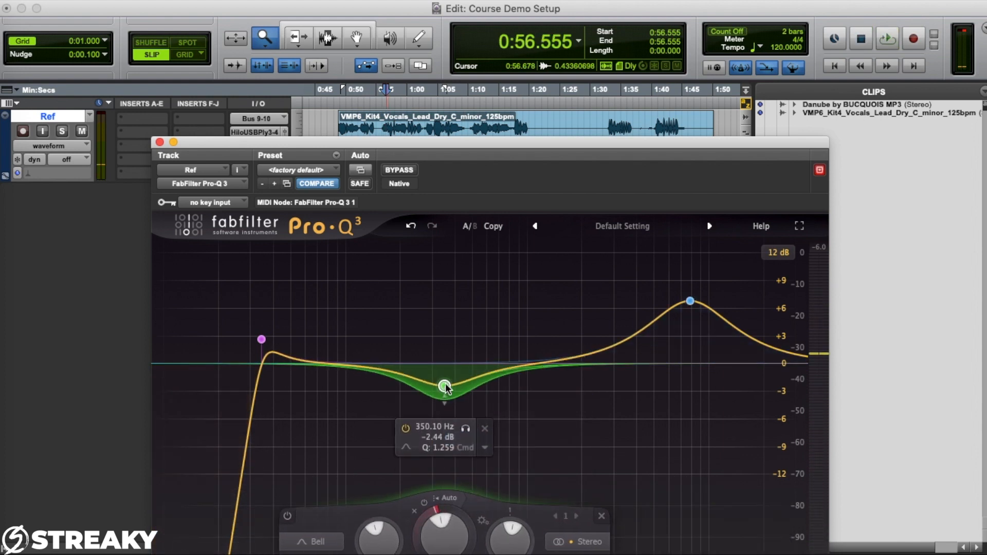
{"action": "left_click_drag", "start_coordinate": [441, 379], "coordinate": [444, 422]}
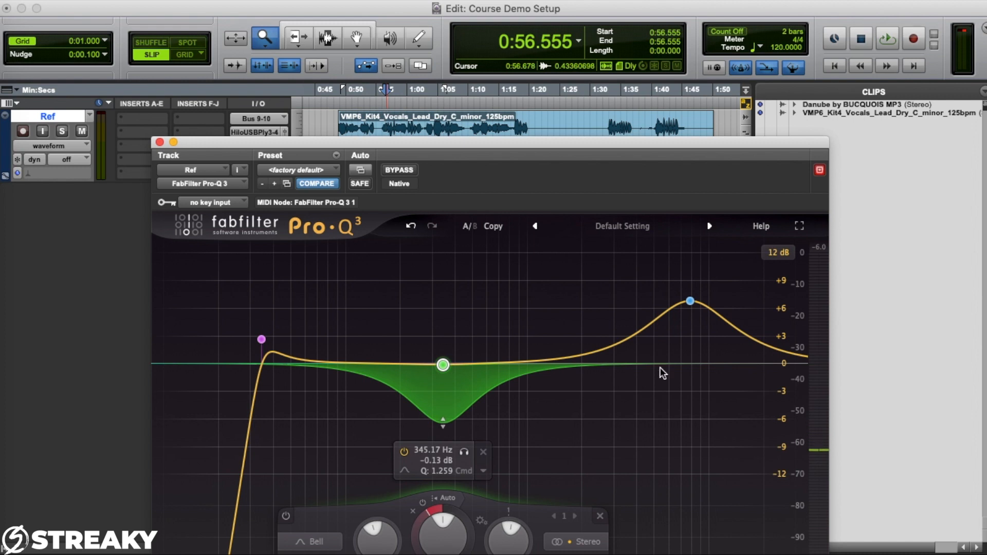
Make the high bell dynamic at about 7996 Hz, resting near 0 dB and boosting up to about +7 dB.
{"action": "left_click", "coordinate": [690, 301]}
{"action": "right_click", "coordinate": [690, 301]}
{"action": "left_click", "coordinate": [710, 342]}
{"action": "mouse_move", "coordinate": [691, 303]}
{"action": "left_mouse_down"}
{"action": "mouse_move", "coordinate": [693, 365]}
{"action": "mouse_move", "coordinate": [690, 300]}
{"action": "left_mouse_up"}
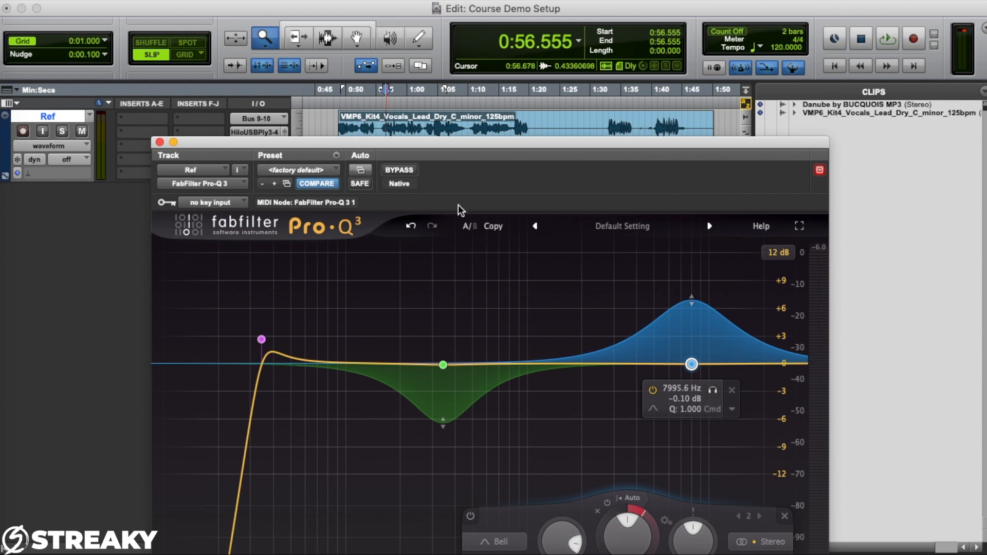
Audition the vocal with both bell bands dynamic to compare against the static EQ.
{"action": "key", "text": "space"}
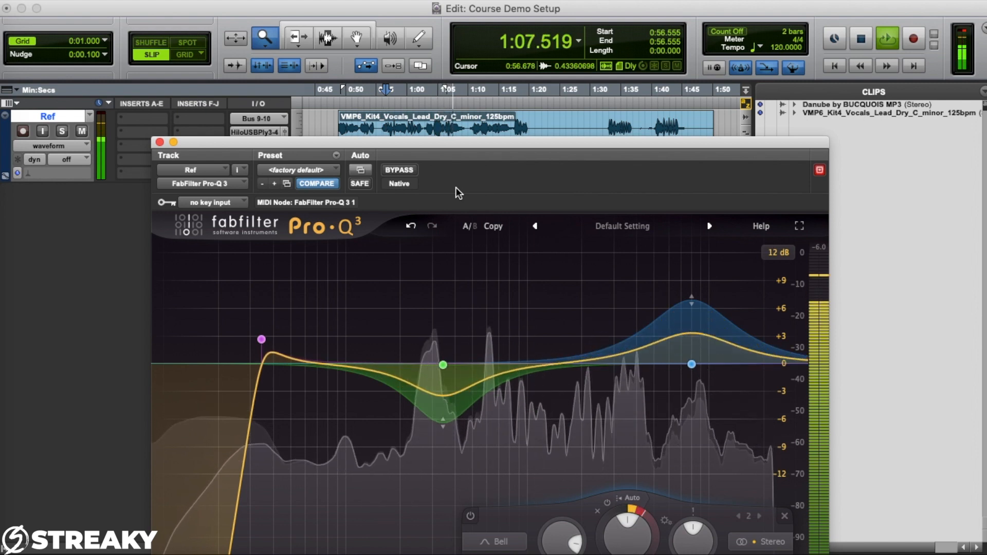
{"action": "key", "text": "space"}
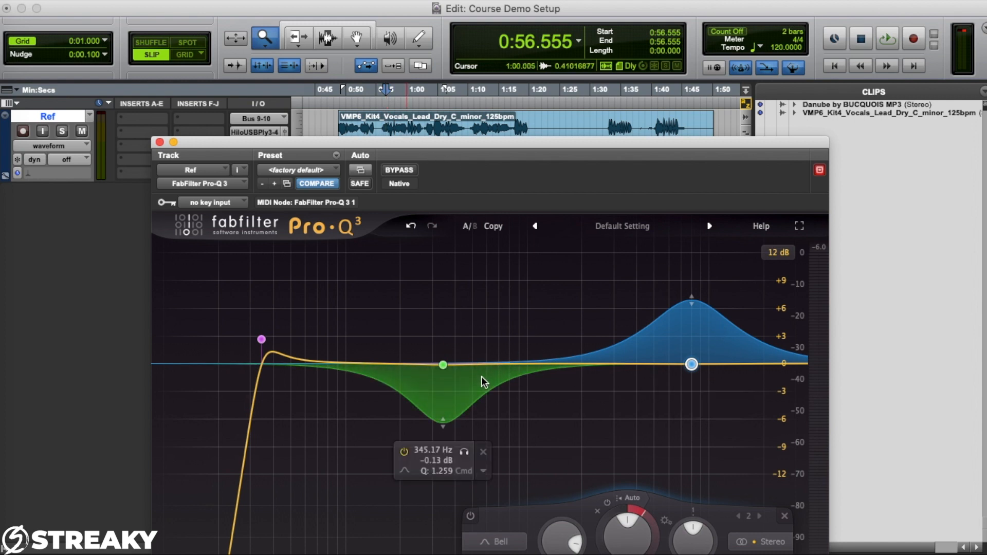
{"action": "mouse_move", "coordinate": [698, 329]}
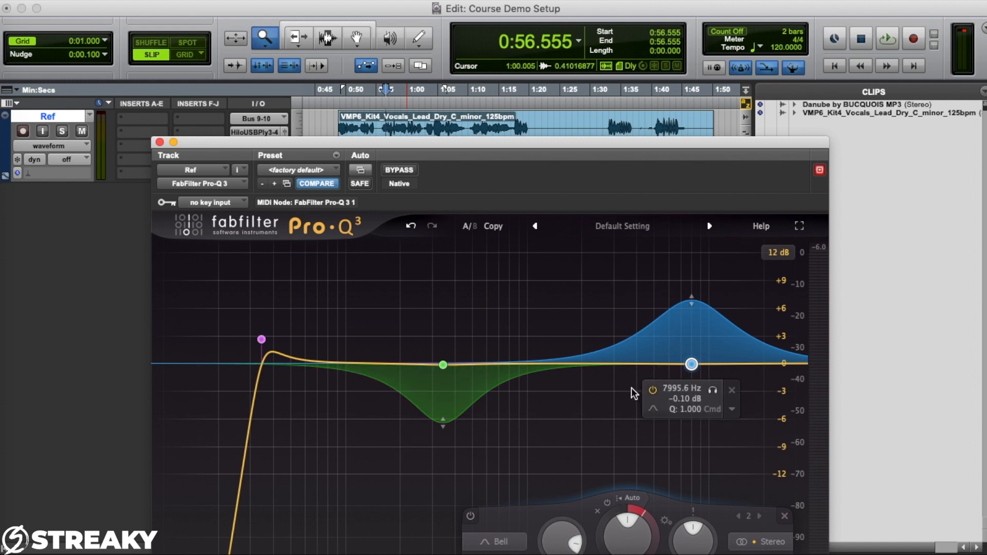
Bring the Danube by BUCQUOIS MP3 clip into view and set the playback start within it to about 3:06.5.
{"action": "mouse_move", "coordinate": [459, 381]}
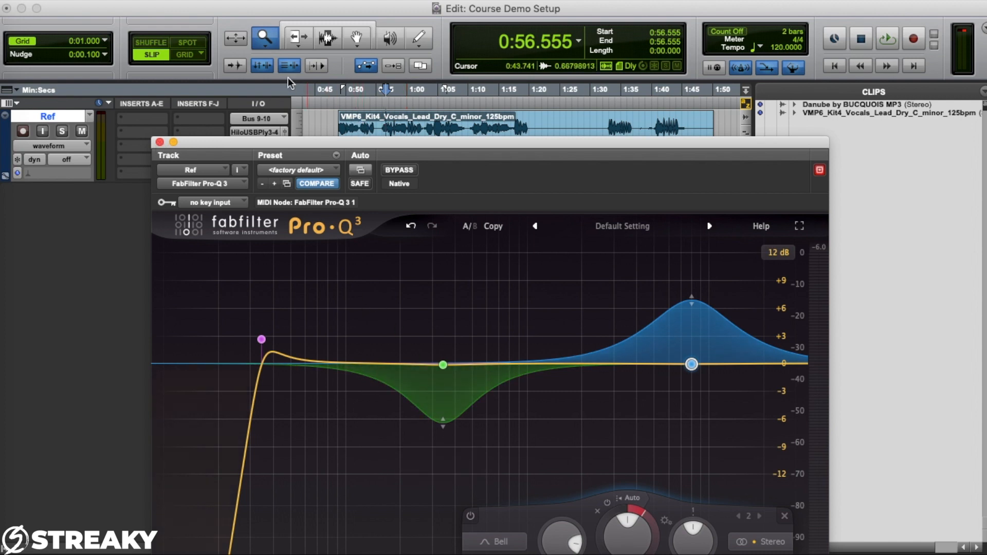
{"action": "double_click", "coordinate": [270, 39]}
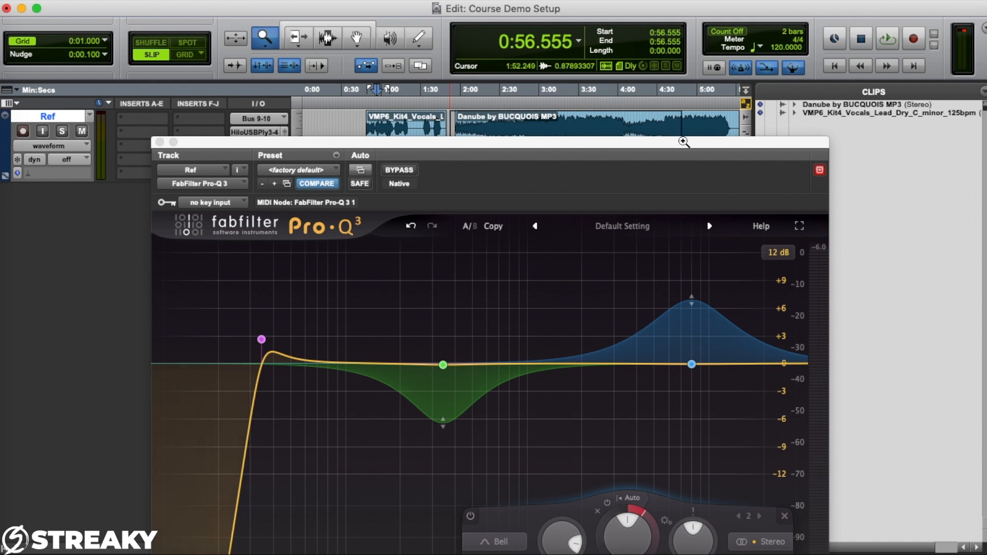
{"action": "scroll", "coordinate": [655, 185], "scroll_direction": "right", "scroll_amount": 5}
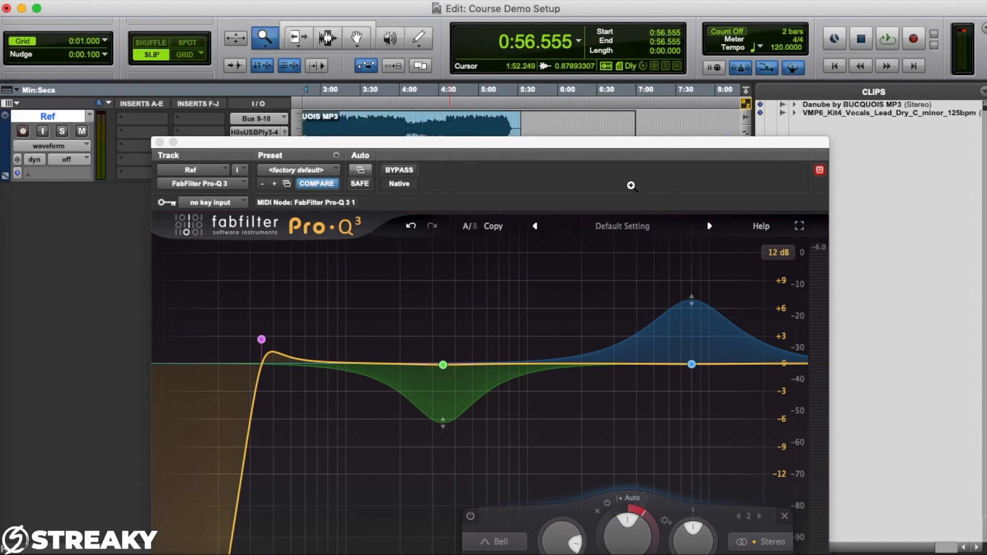
{"action": "left_click_drag", "start_coordinate": [543, 159], "coordinate": [543, 157]}
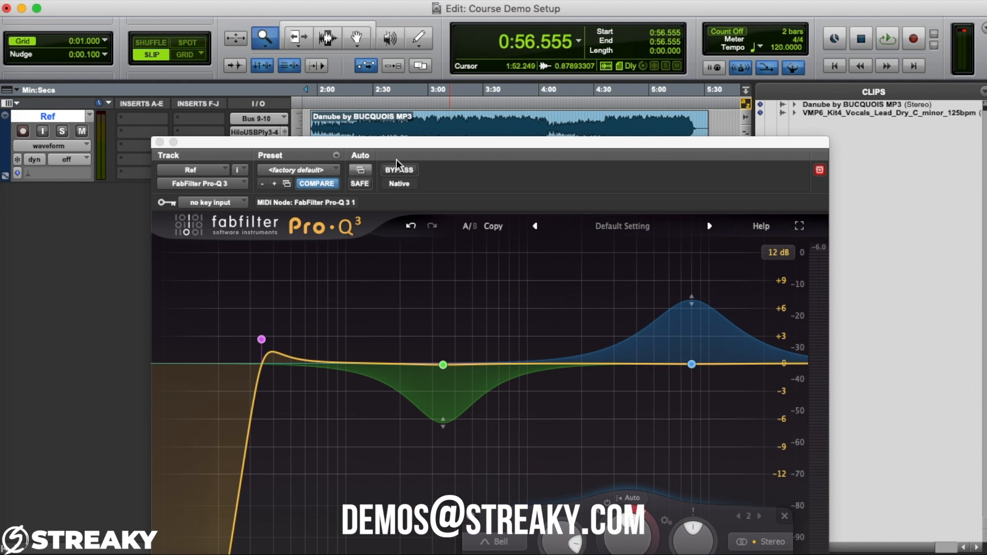
{"action": "left_click", "coordinate": [441, 101]}
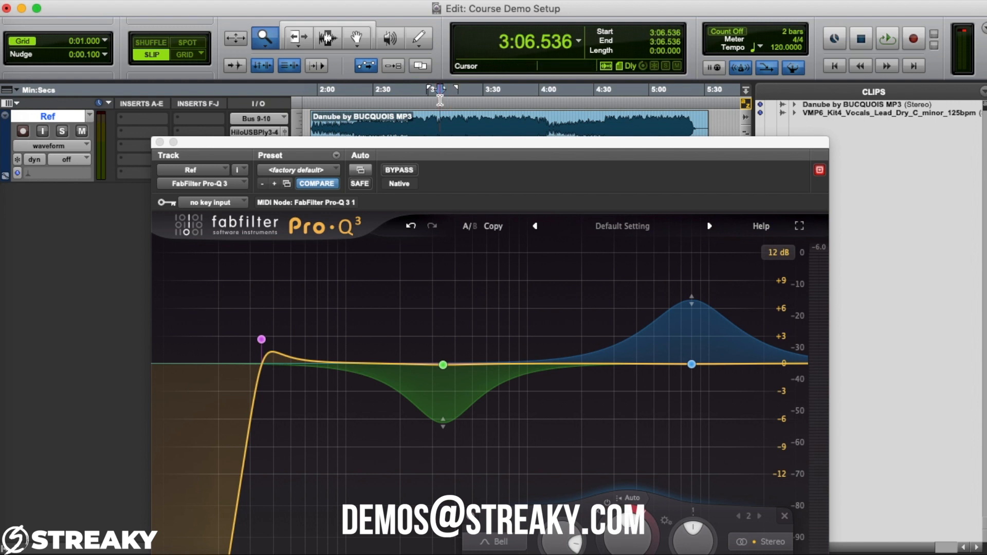
Bypass the EQ and flatten the dynamic ranges of the low-mid and high bells to about 0 dB.
{"action": "left_click", "coordinate": [403, 174]}
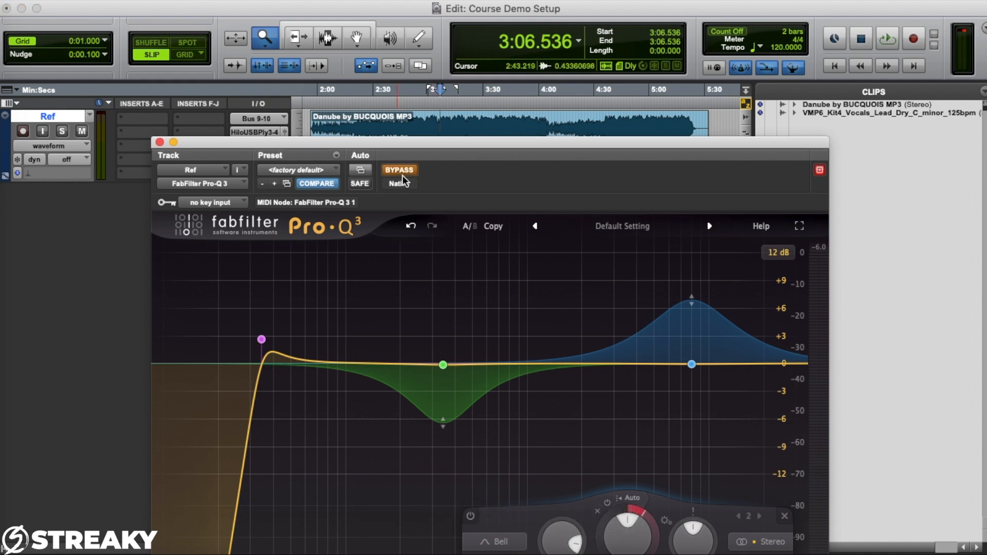
{"action": "right_click", "coordinate": [443, 365]}
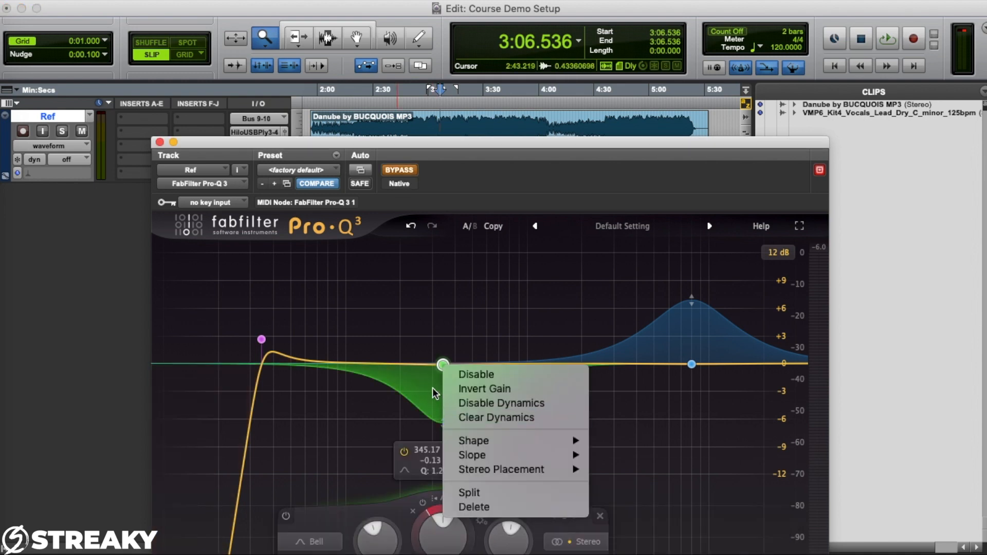
{"action": "left_click", "coordinate": [433, 389]}
{"action": "left_click_drag", "start_coordinate": [443, 424], "coordinate": [443, 363]}
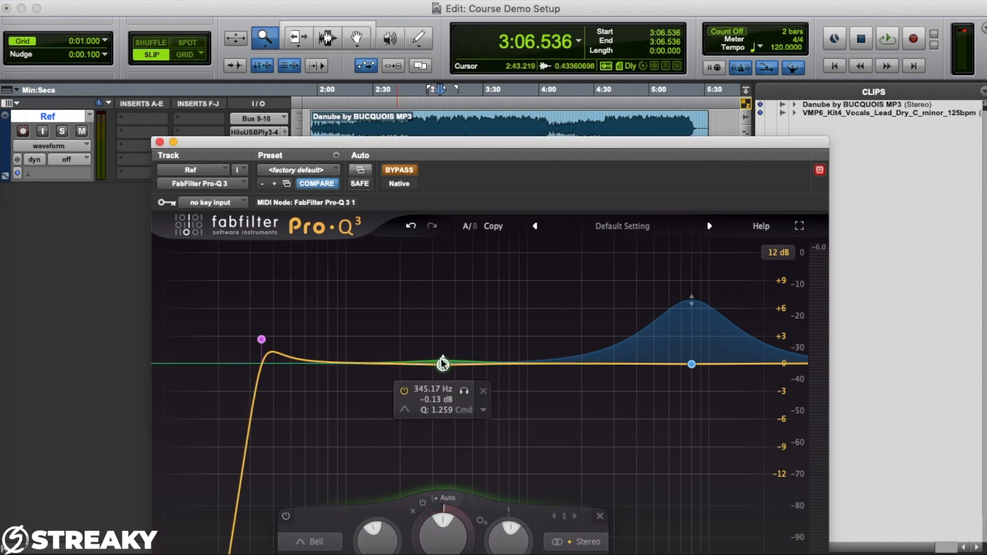
{"action": "left_click_drag", "start_coordinate": [690, 300], "coordinate": [692, 363]}
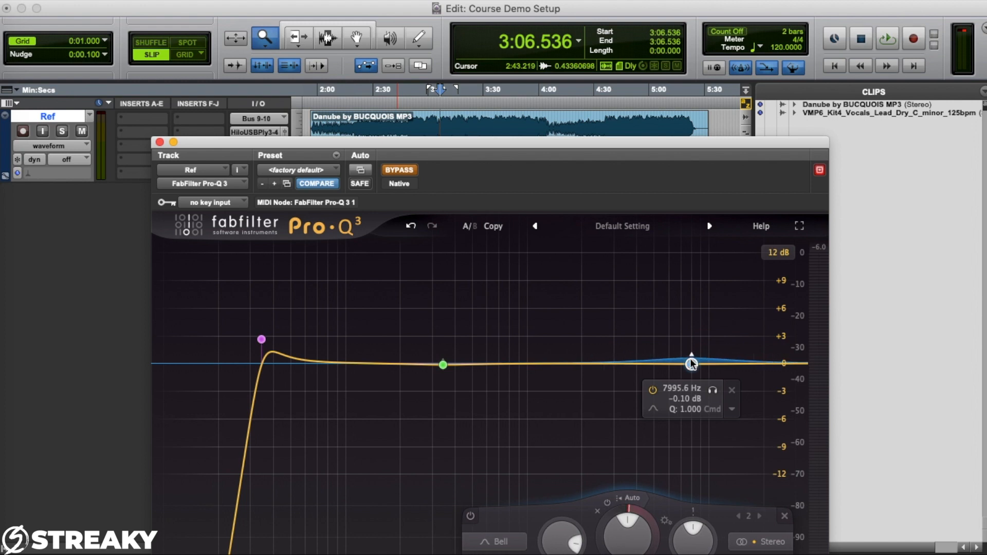
Lower the low cut to about 21 Hz and audition the full track with the EQ bypassed.
{"action": "left_click_drag", "start_coordinate": [261, 340], "coordinate": [223, 342]}
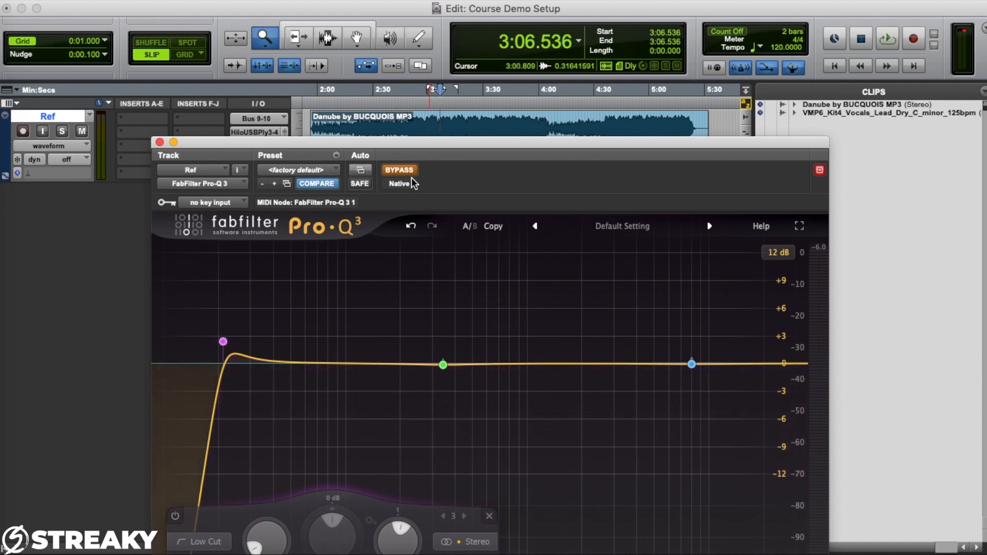
{"action": "key", "text": "space"}
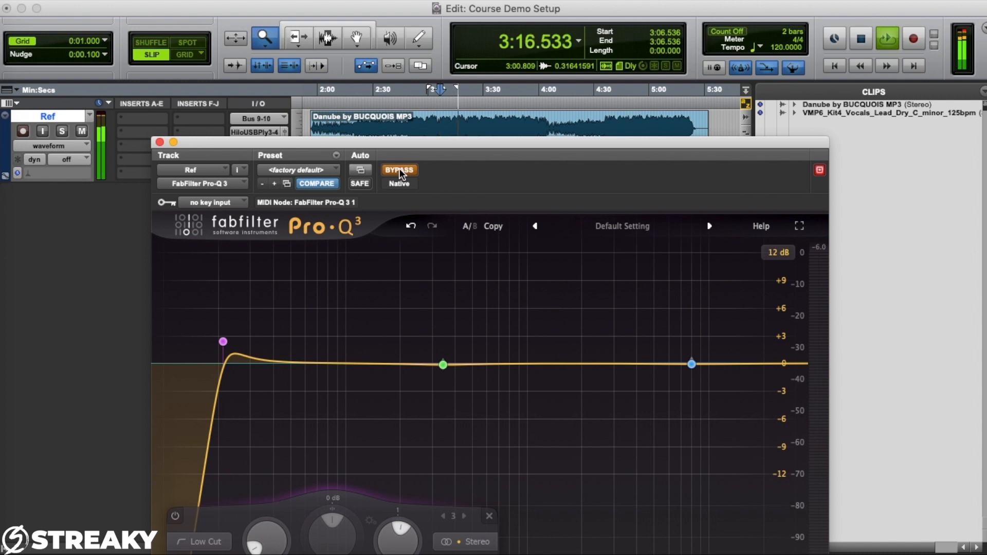
{"action": "key", "text": "space"}
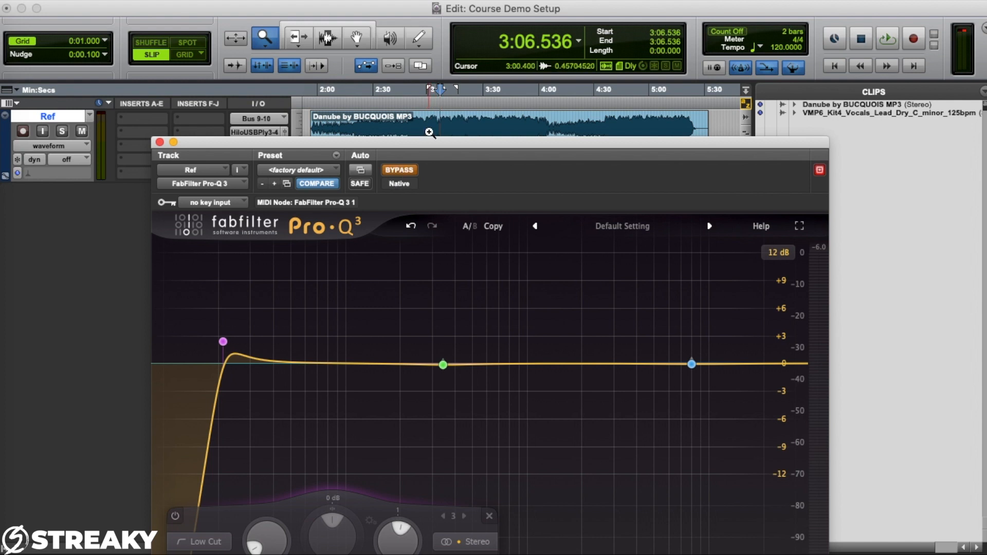
Reset the high bell's dynamics at about 8090 Hz, resting near 0 dB and boosting up to about +5 dB.
{"action": "mouse_move", "coordinate": [693, 365]}
{"action": "left_mouse_down"}
{"action": "mouse_move", "coordinate": [691, 344]}
{"action": "mouse_move", "coordinate": [692, 363]}
{"action": "left_mouse_up"}
{"action": "right_click", "coordinate": [691, 344]}
{"action": "left_click", "coordinate": [746, 394]}
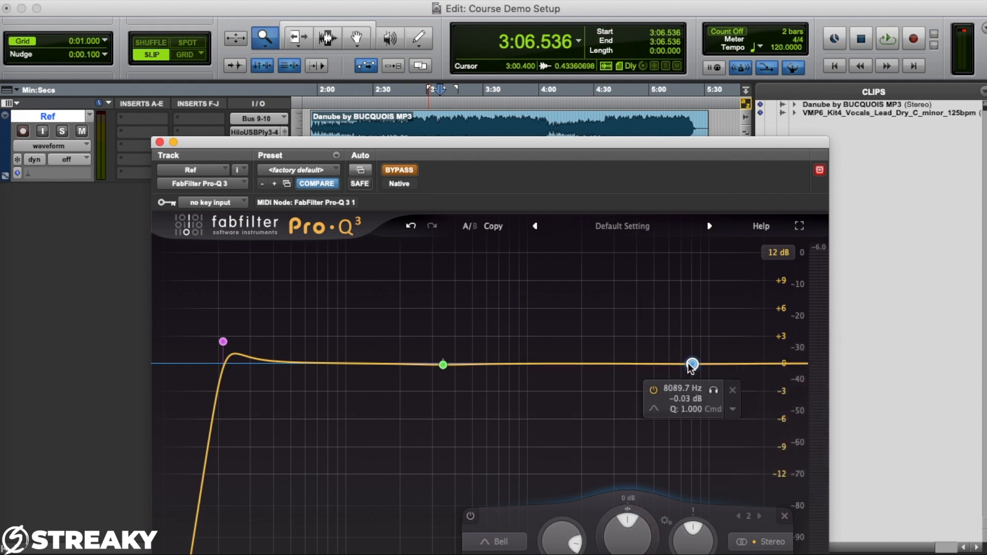
{"action": "right_click", "coordinate": [692, 364]}
{"action": "left_click", "coordinate": [719, 405]}
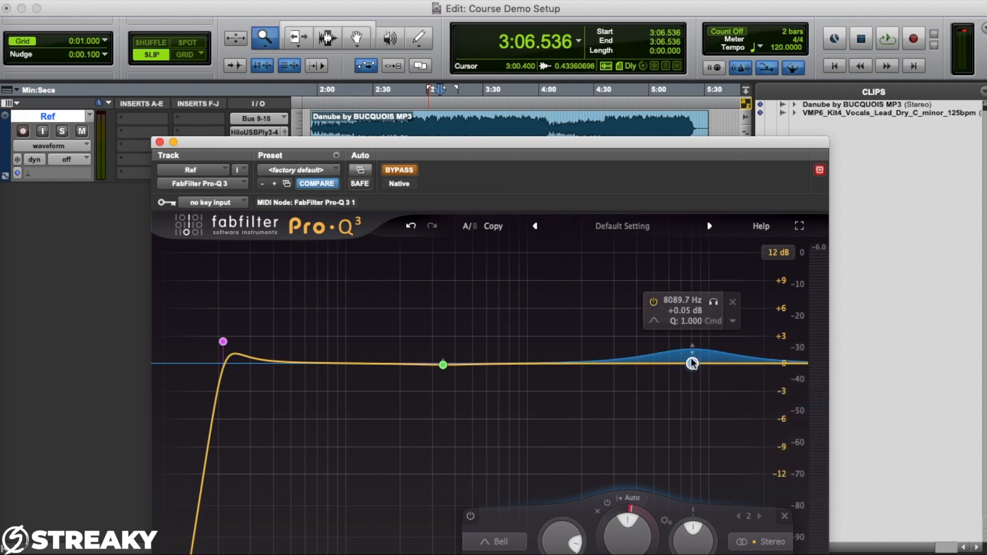
{"action": "left_click_drag", "start_coordinate": [691, 355], "coordinate": [689, 313]}
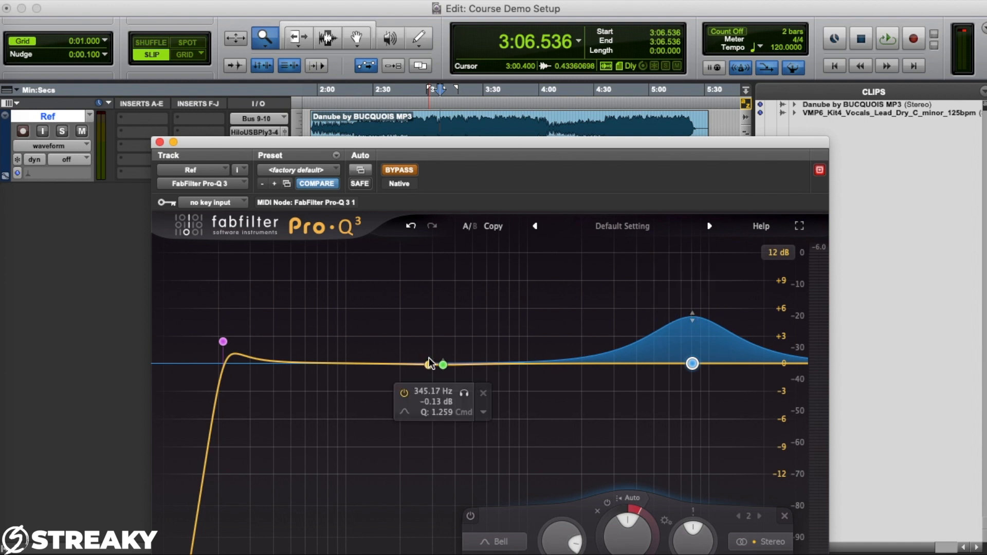
Lower the low cut to about 16 Hz and add a dynamic bell at about 65 Hz, resting near 0 dB and boosting to about +4 dB.
{"action": "left_click", "coordinate": [223, 343]}
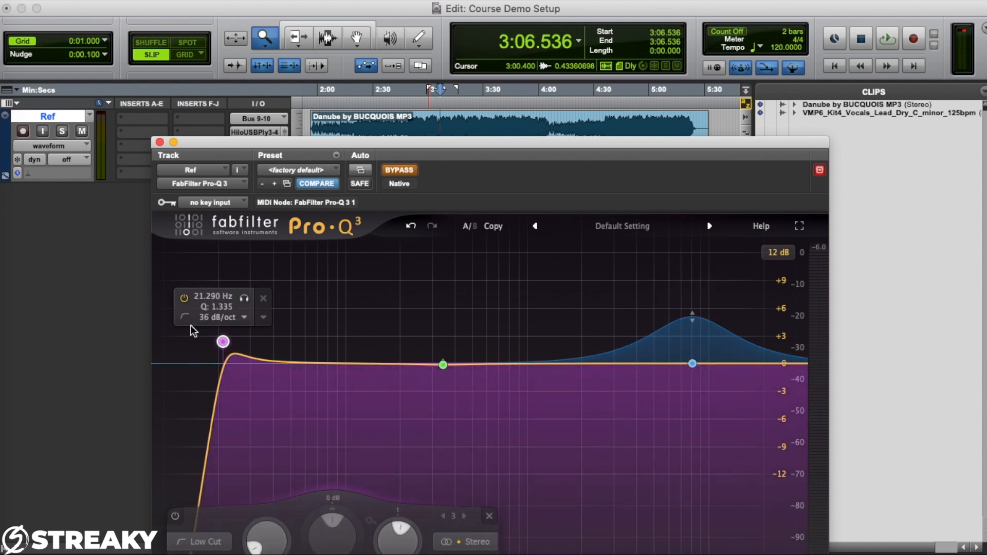
{"action": "left_click_drag", "start_coordinate": [223, 342], "coordinate": [204, 341]}
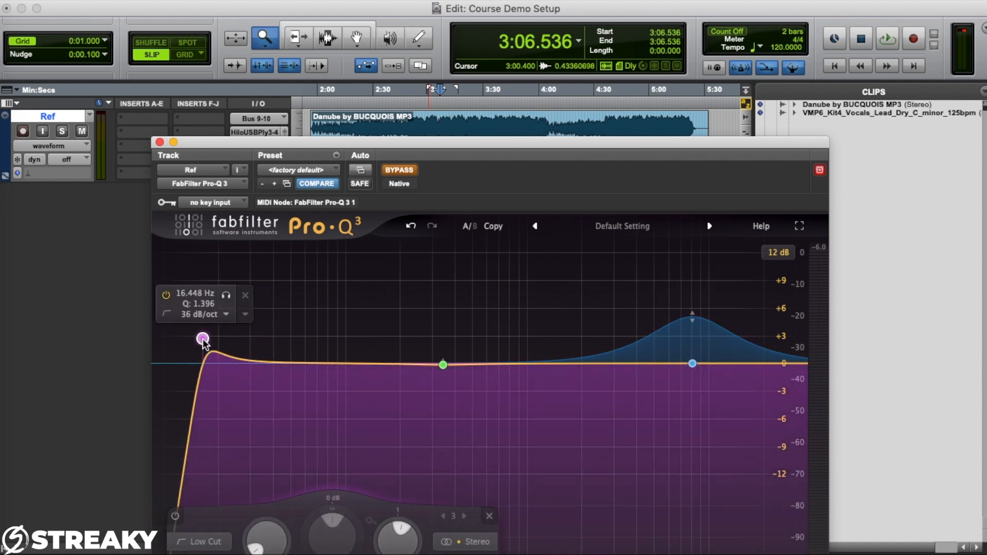
{"action": "left_click", "coordinate": [315, 364]}
{"action": "left_click_drag", "start_coordinate": [315, 364], "coordinate": [314, 342]}
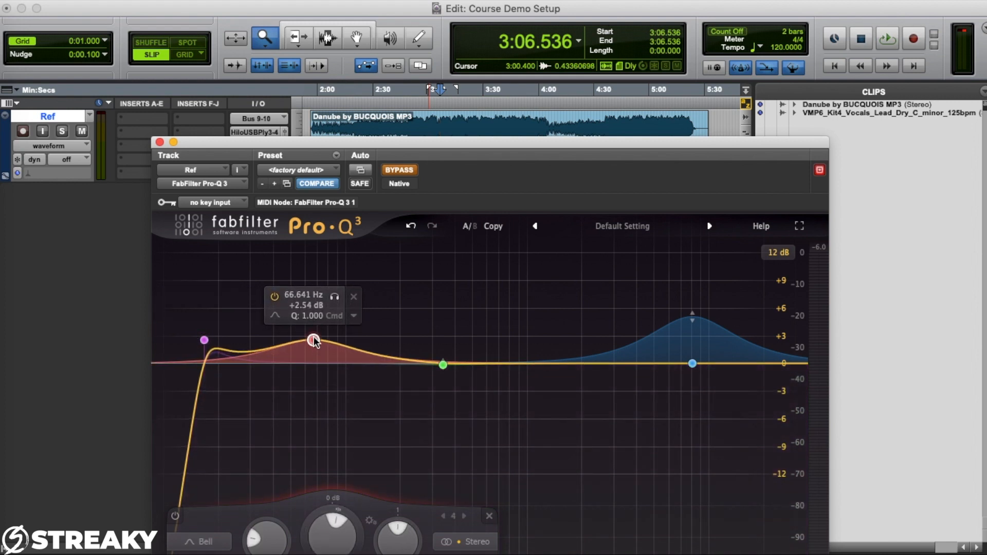
{"action": "right_click", "coordinate": [314, 342]}
{"action": "left_click", "coordinate": [340, 380]}
{"action": "left_click_drag", "start_coordinate": [315, 343], "coordinate": [311, 362]}
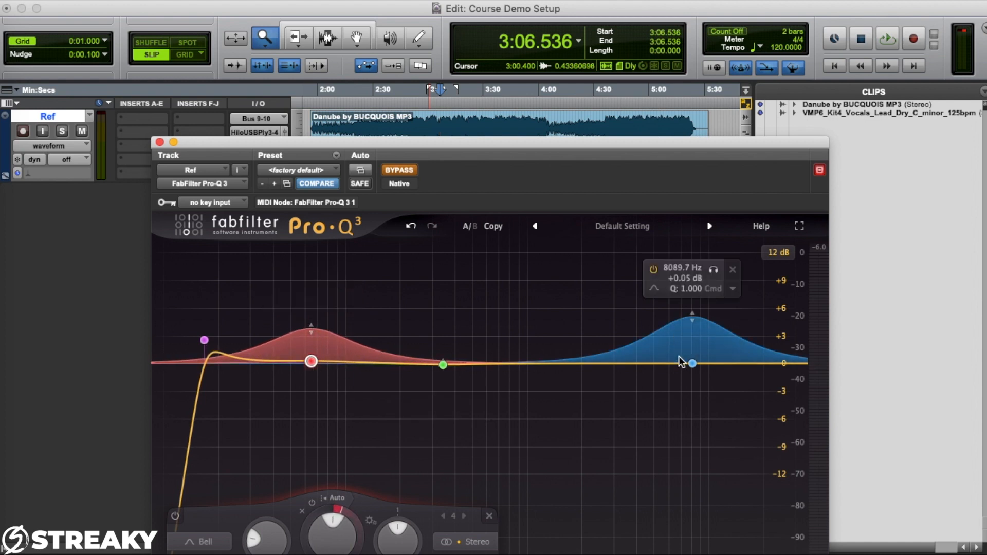
Reset the low-mid bell's dynamics to cut down to about -5 dB, and retune it to about 192 Hz with a narrower Q.
{"action": "left_click", "coordinate": [444, 364]}
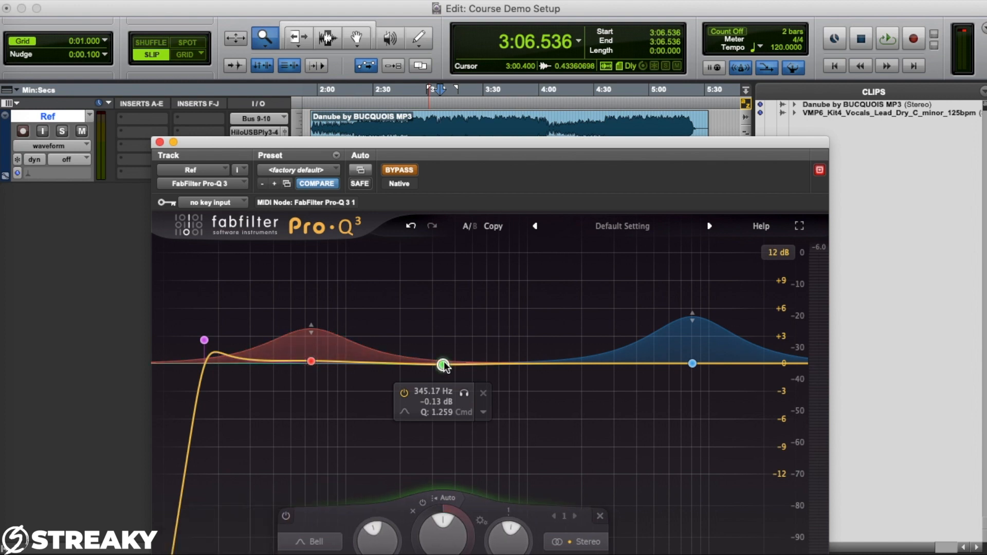
{"action": "right_click", "coordinate": [444, 365]}
{"action": "left_click", "coordinate": [442, 366]}
{"action": "right_click", "coordinate": [443, 366]}
{"action": "left_click", "coordinate": [465, 415]}
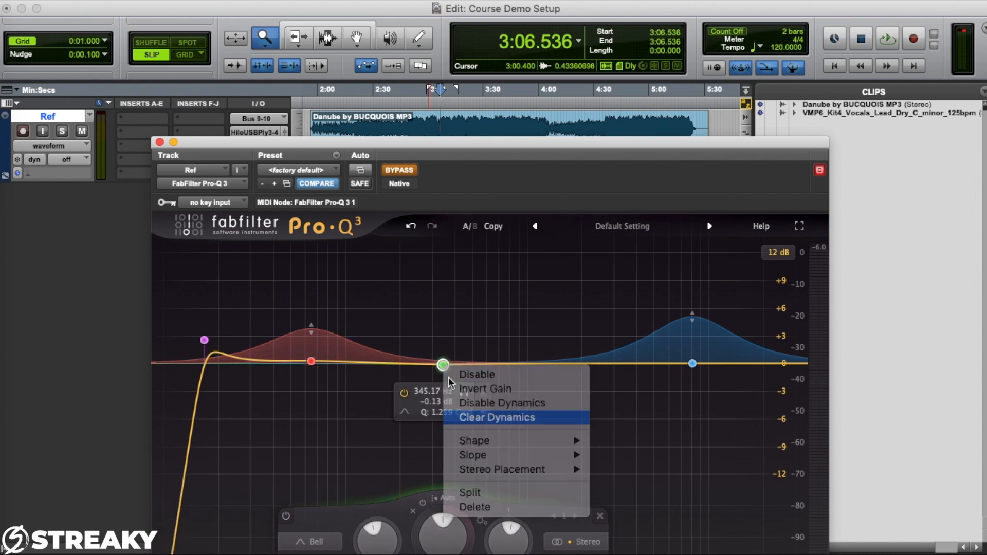
{"action": "right_click", "coordinate": [444, 367]}
{"action": "left_click", "coordinate": [468, 405]}
{"action": "left_click_drag", "start_coordinate": [444, 368], "coordinate": [442, 409]}
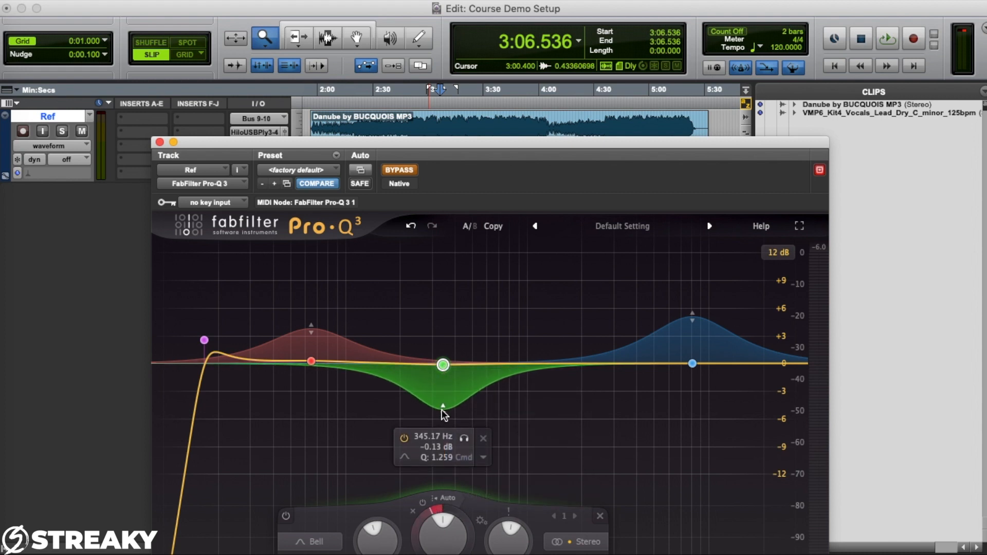
{"action": "left_click_drag", "start_coordinate": [444, 367], "coordinate": [399, 370]}
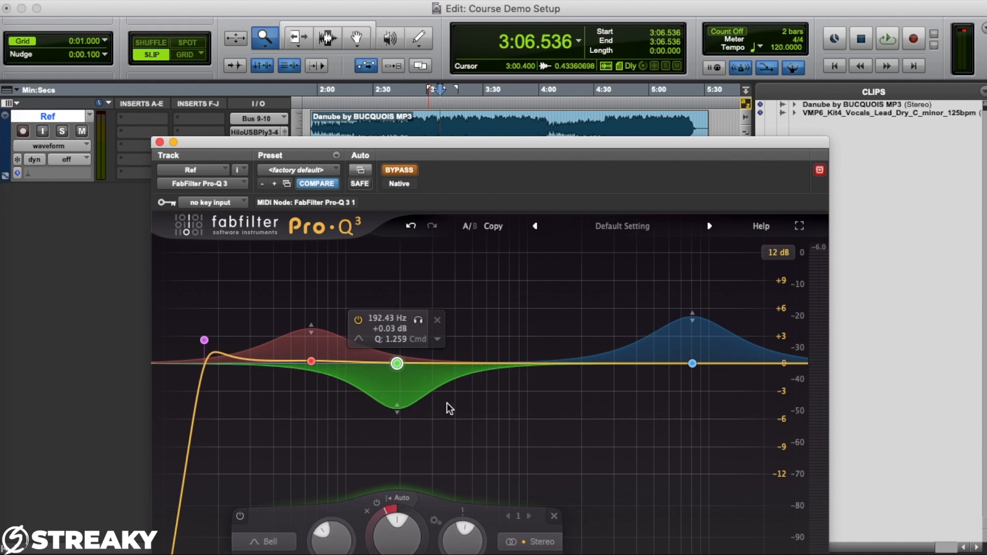
{"action": "left_click_drag", "start_coordinate": [399, 364], "coordinate": [398, 384]}
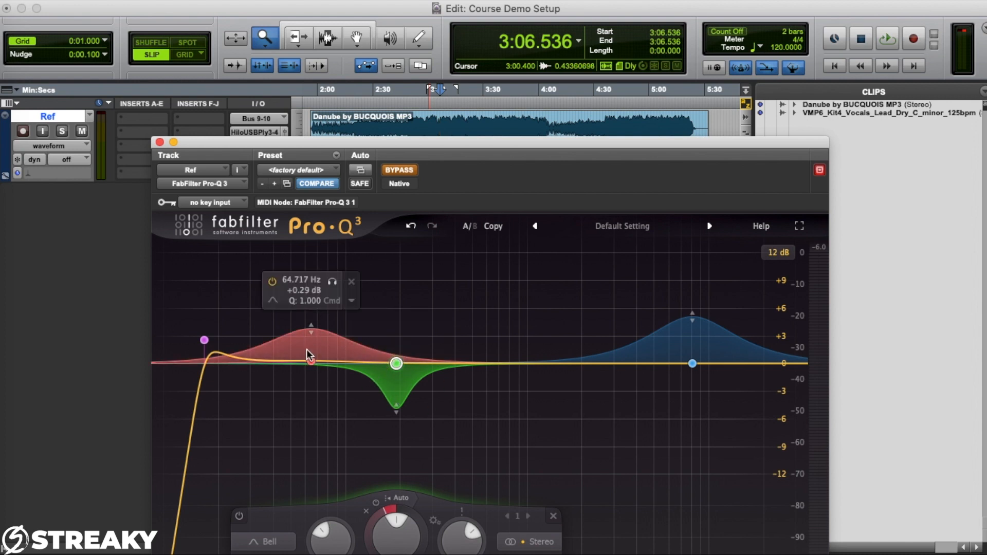
Retune the low bell to about 59 Hz and the high bell to about 10.4 kHz with a Q of about 1.34.
{"action": "left_click_drag", "start_coordinate": [307, 359], "coordinate": [304, 361]}
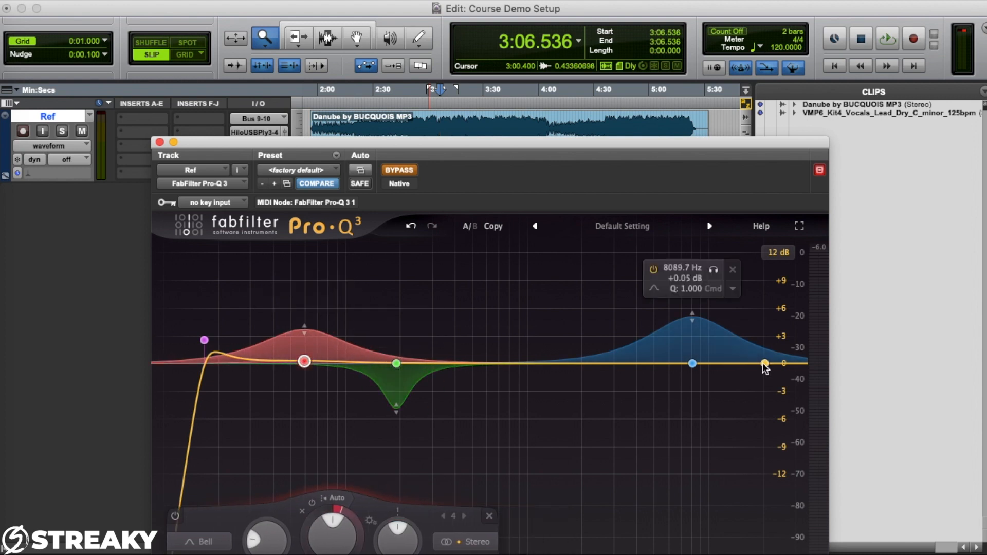
{"action": "left_click_drag", "start_coordinate": [694, 366], "coordinate": [714, 364]}
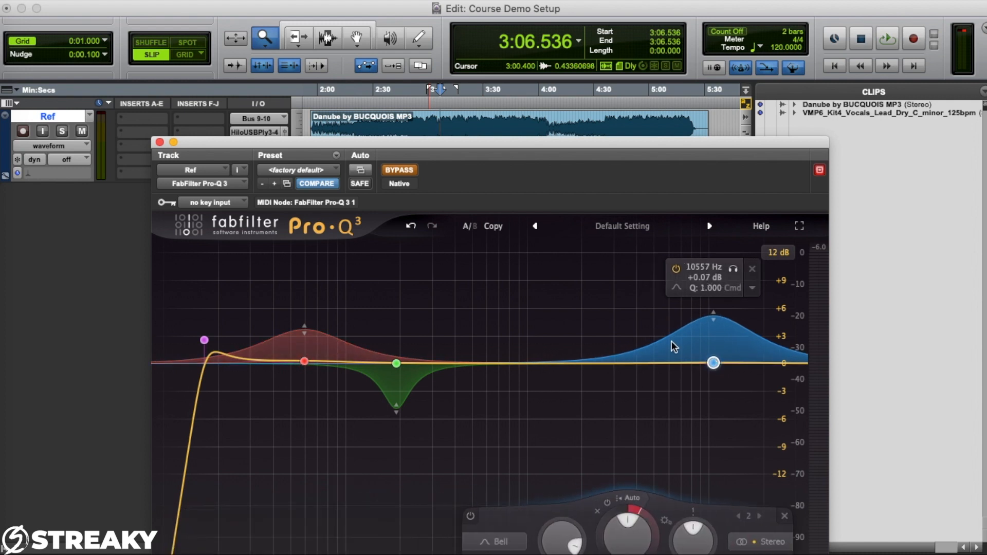
{"action": "left_click_drag", "start_coordinate": [713, 364], "coordinate": [712, 364]}
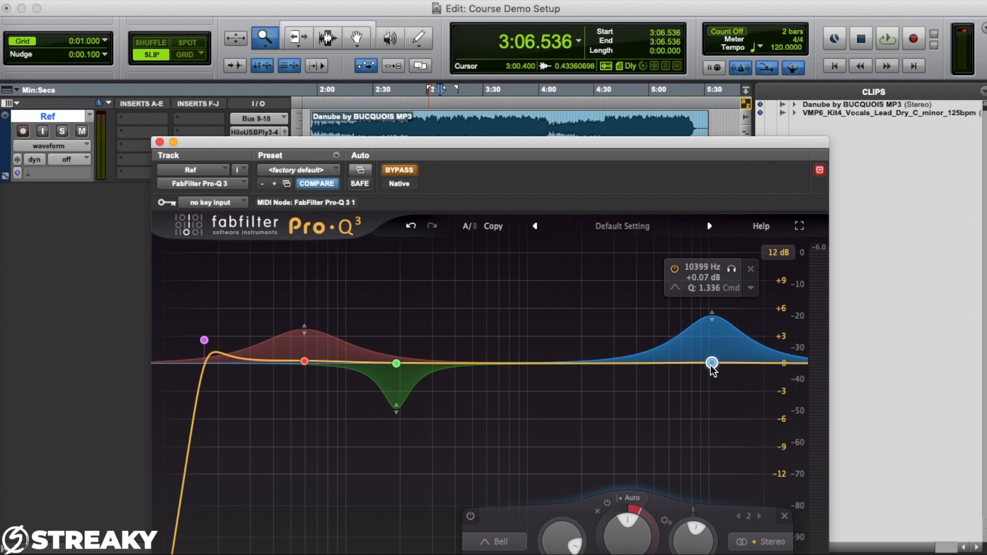
Play the full track and compare the dynamic EQ against bypass.
{"action": "left_click", "coordinate": [400, 172]}
{"action": "key", "text": "space"}
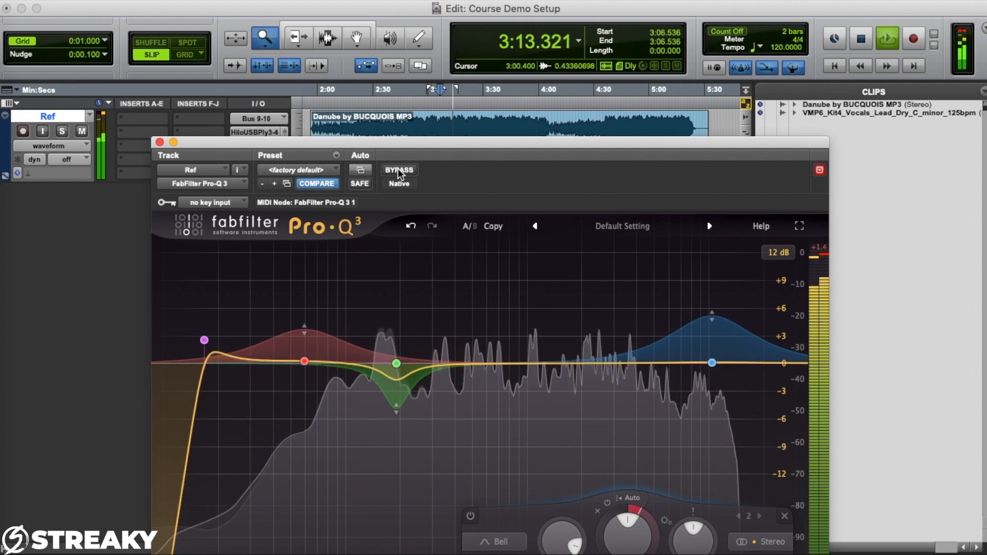
{"action": "left_click", "coordinate": [398, 170]}
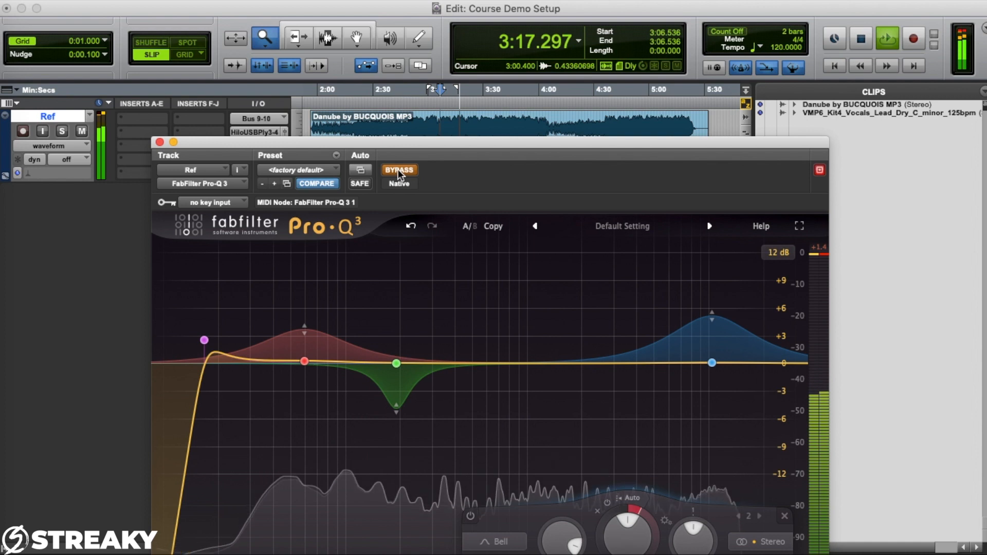
{"action": "left_click", "coordinate": [398, 170]}
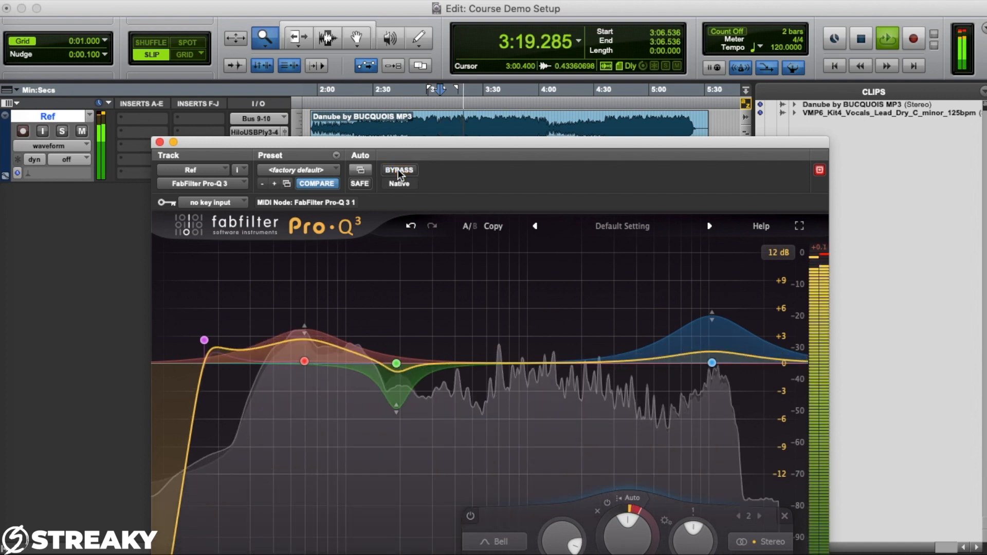
Extend the low bell's dynamic boost to about +5.5 dB and compare it against bypass during playback.
{"action": "left_click_drag", "start_coordinate": [303, 331], "coordinate": [304, 312]}
{"action": "left_click", "coordinate": [400, 174]}
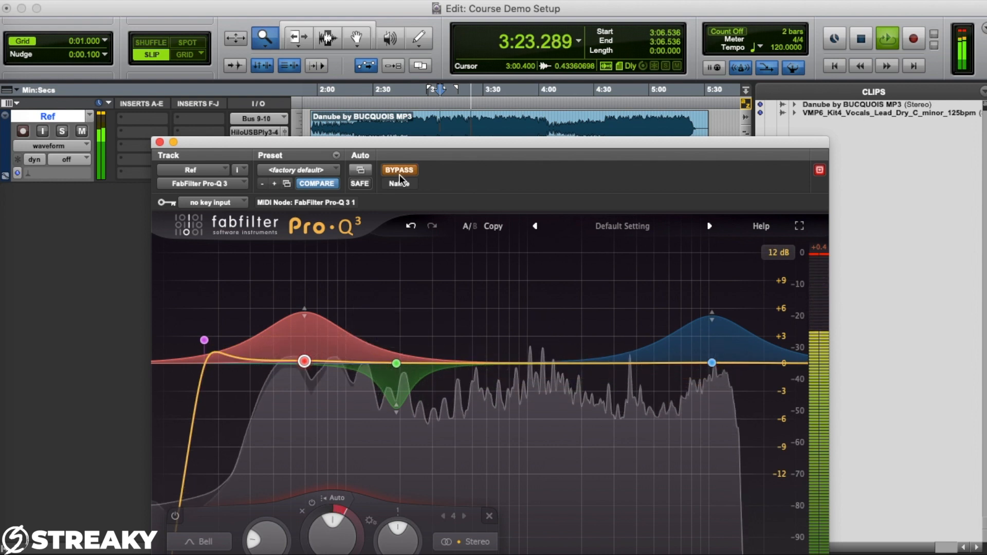
{"action": "left_click", "coordinate": [399, 172]}
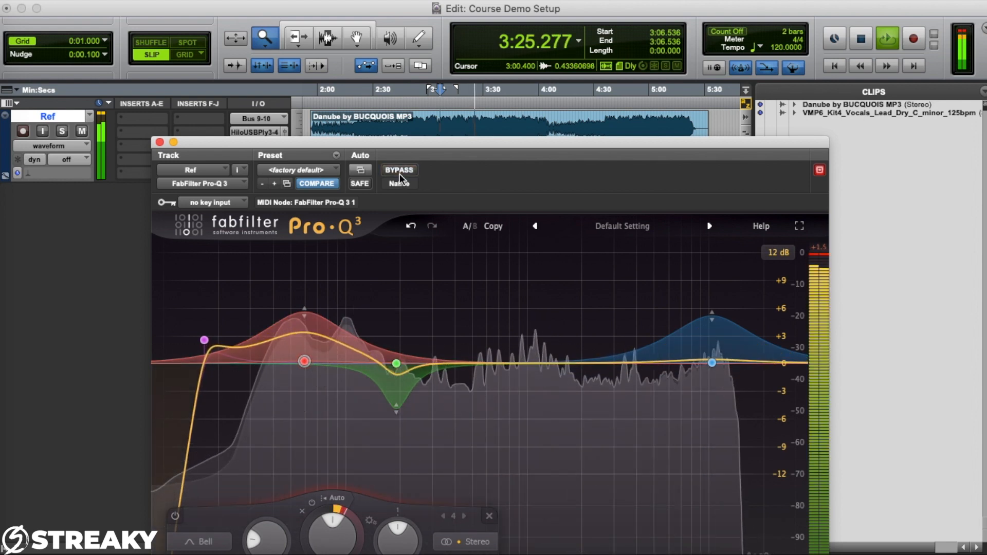
{"action": "left_click", "coordinate": [399, 172]}
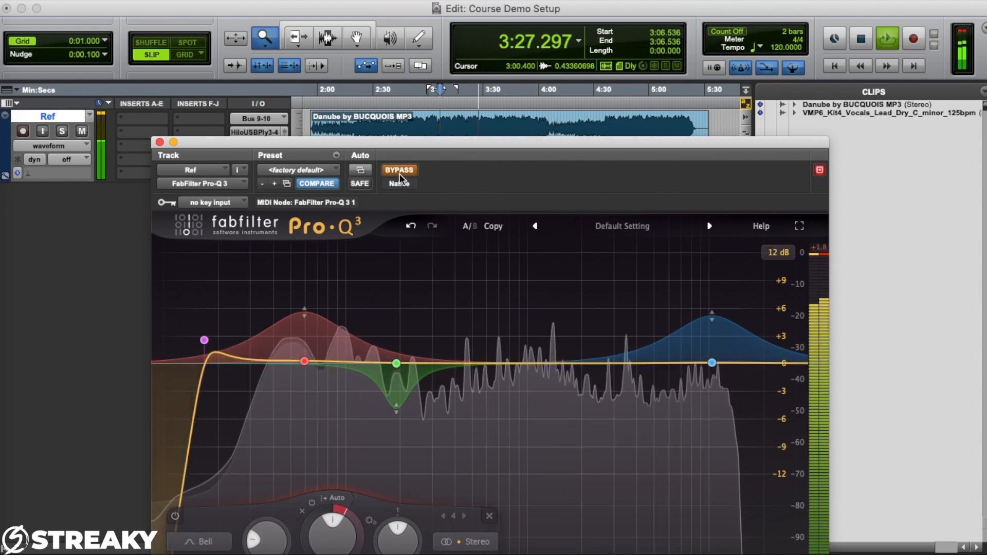
{"action": "key", "text": "space"}
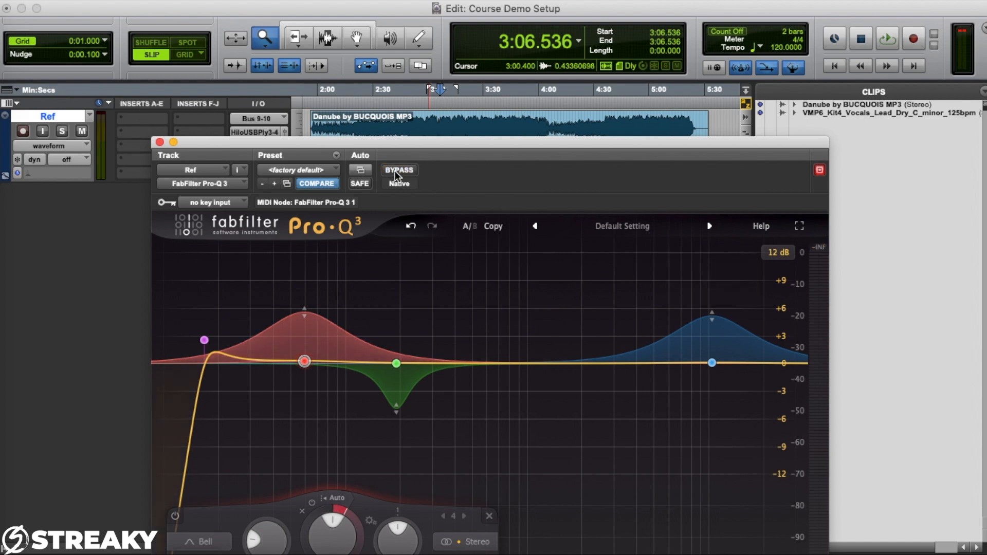
Clear the dynamics of the low and low-mid bells and give them static gains of about +5 dB and -3.8 dB.
{"action": "right_click", "coordinate": [305, 361]}
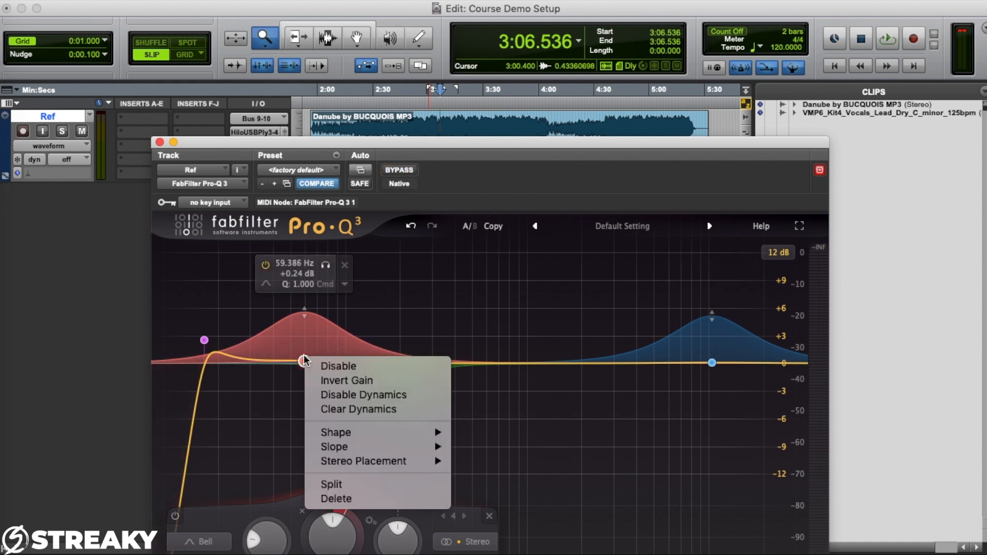
{"action": "left_click", "coordinate": [326, 411]}
{"action": "left_click_drag", "start_coordinate": [305, 362], "coordinate": [304, 318]}
{"action": "right_click", "coordinate": [396, 363]}
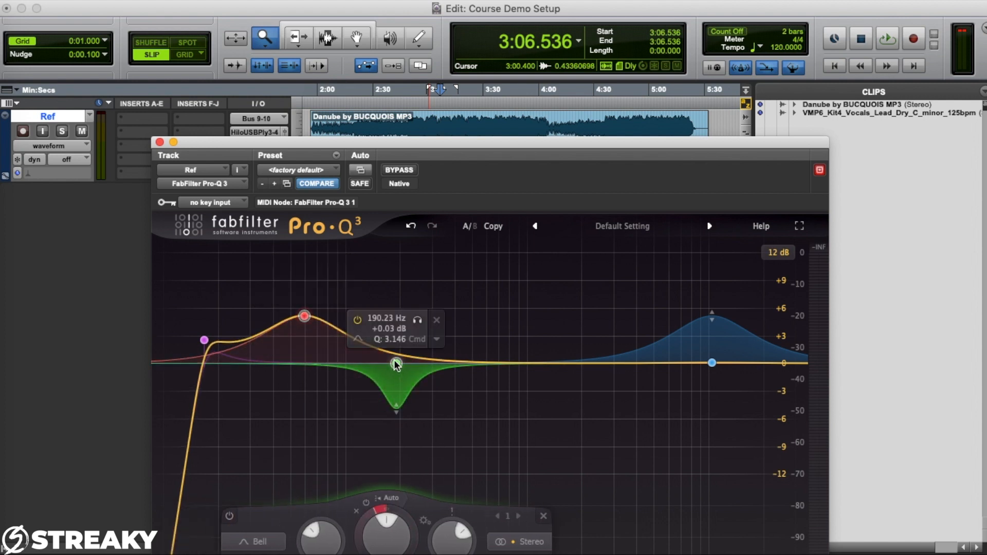
{"action": "left_click", "coordinate": [419, 414]}
{"action": "left_click_drag", "start_coordinate": [396, 364], "coordinate": [397, 401]}
Clear the high bell's dynamics and set a static boost of about +5.75 dB at about 9.8 kHz.
{"action": "right_click", "coordinate": [712, 362]}
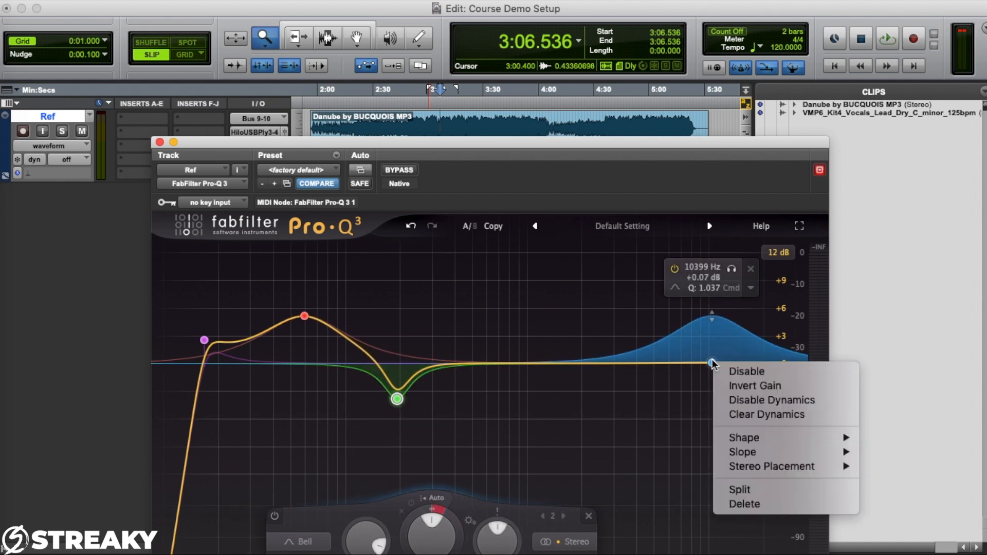
{"action": "left_click", "coordinate": [733, 415]}
{"action": "left_click_drag", "start_coordinate": [711, 362], "coordinate": [711, 312]}
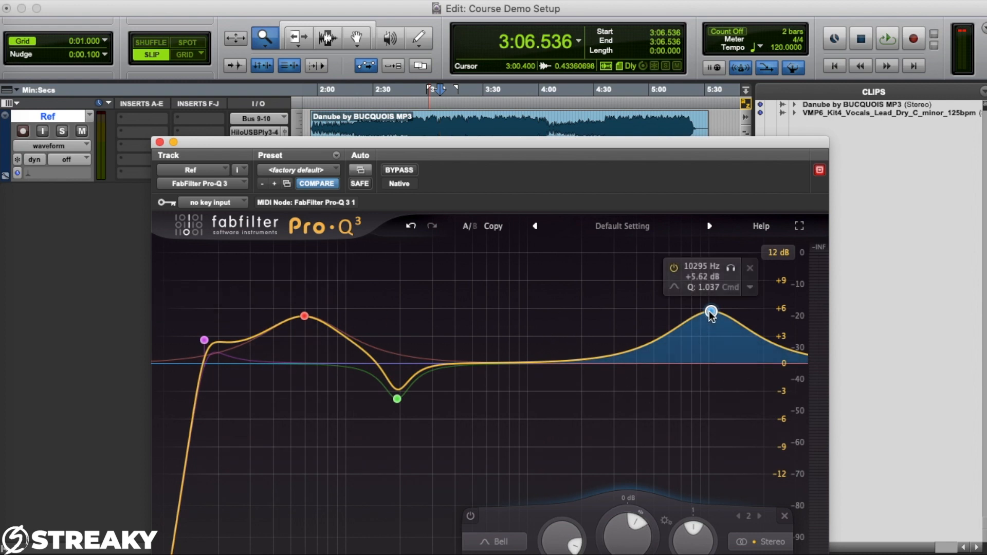
{"action": "left_click_drag", "start_coordinate": [707, 311], "coordinate": [703, 311]}
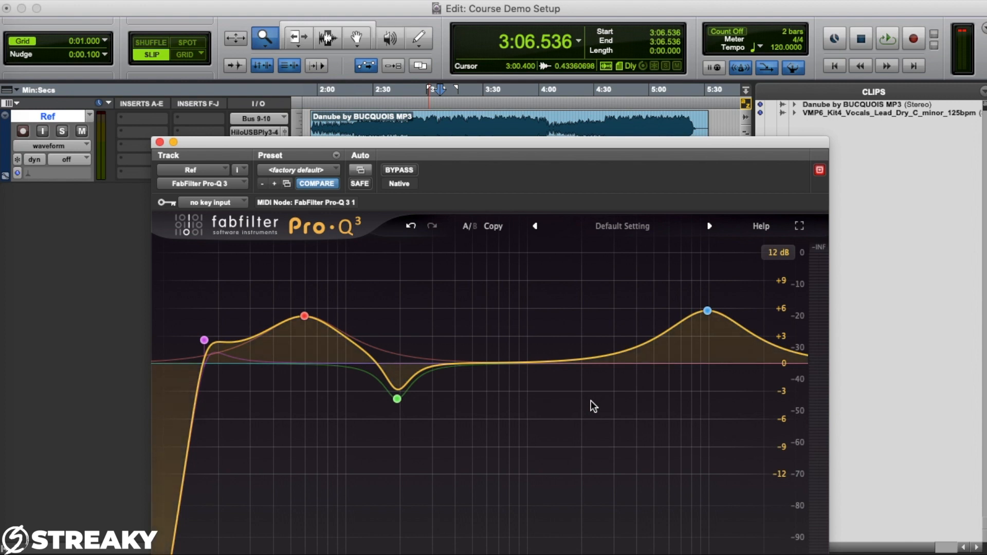
Play the full track and compare the static EQ against bypass, ending with the EQ active.
{"action": "key", "text": "space"}
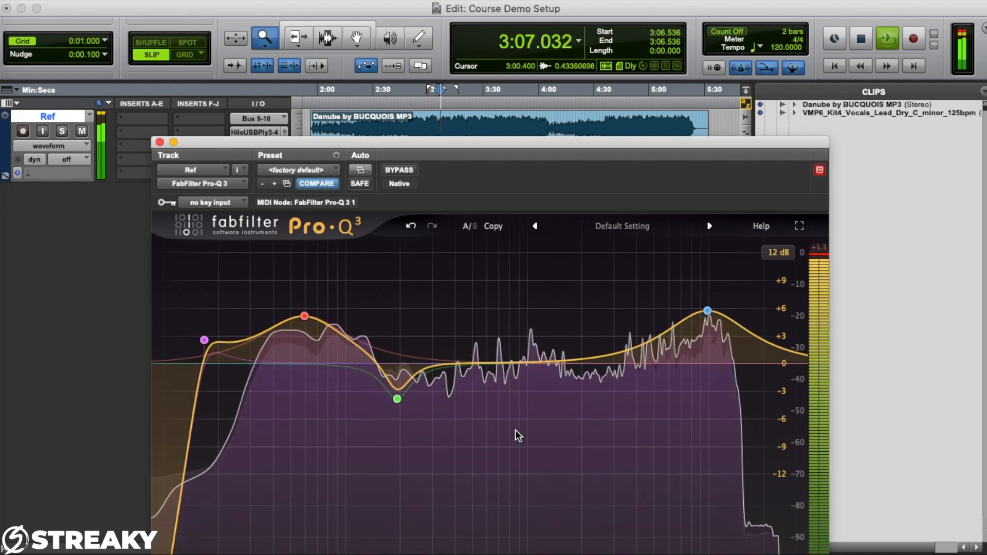
{"action": "left_click", "coordinate": [398, 171]}
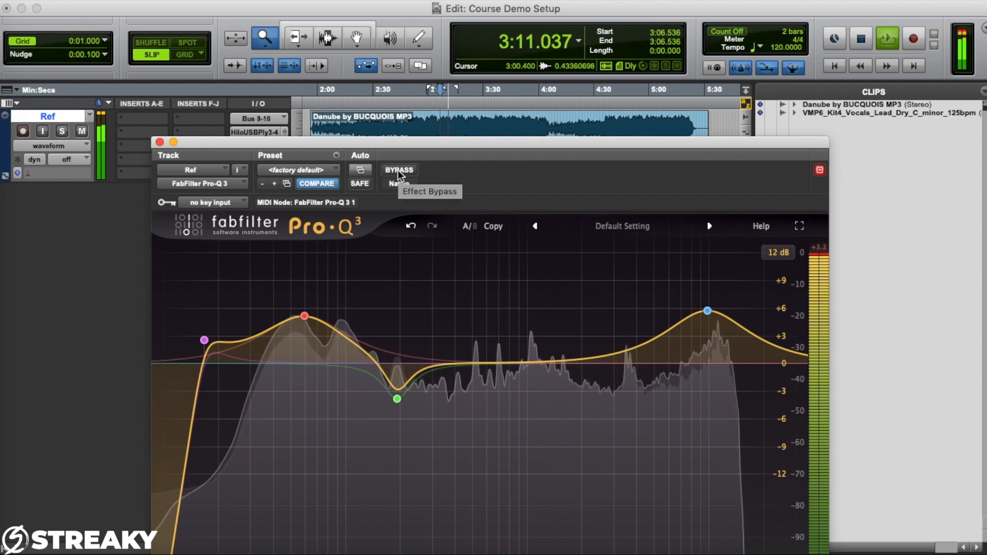
{"action": "left_click", "coordinate": [398, 170]}
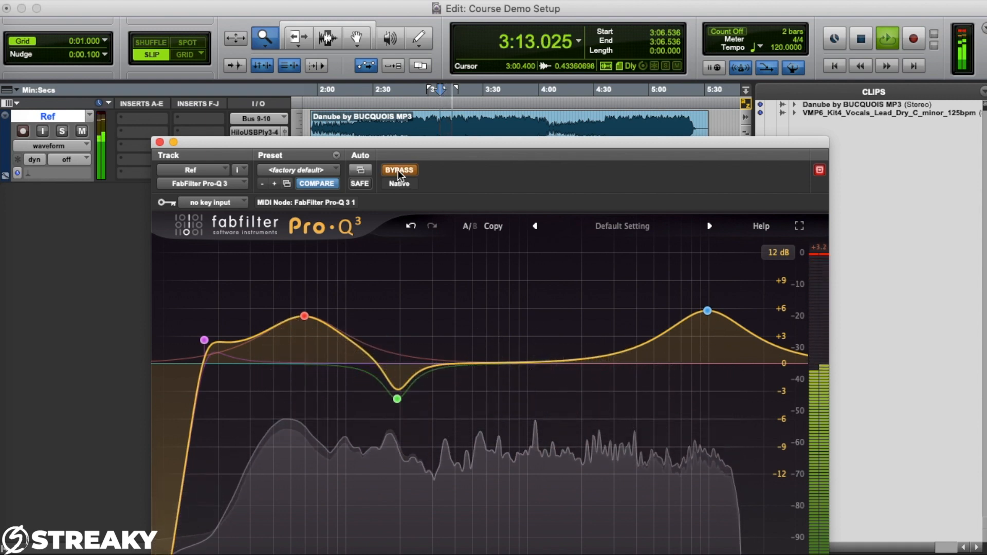
{"action": "left_click", "coordinate": [398, 170]}
{"action": "left_click", "coordinate": [398, 170]}
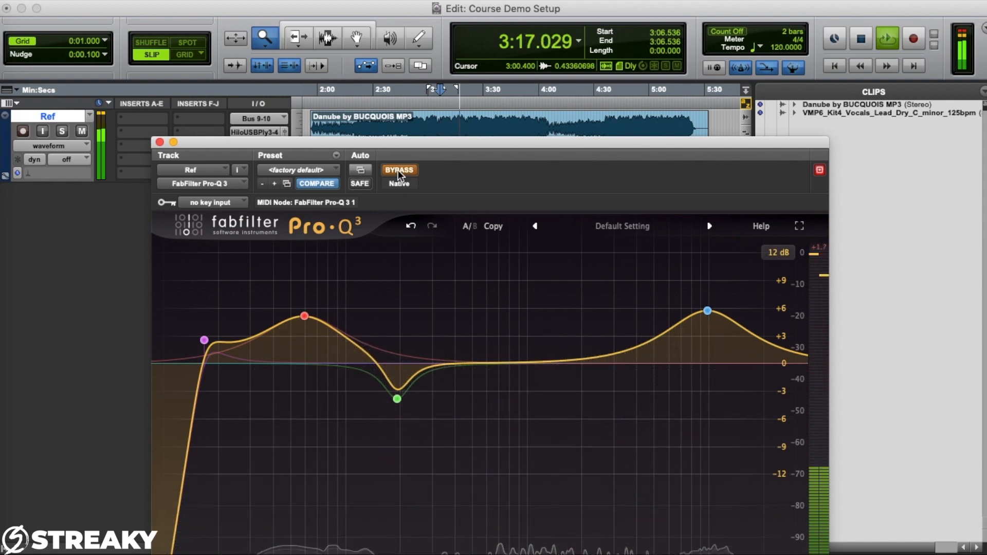
{"action": "left_click", "coordinate": [398, 170]}
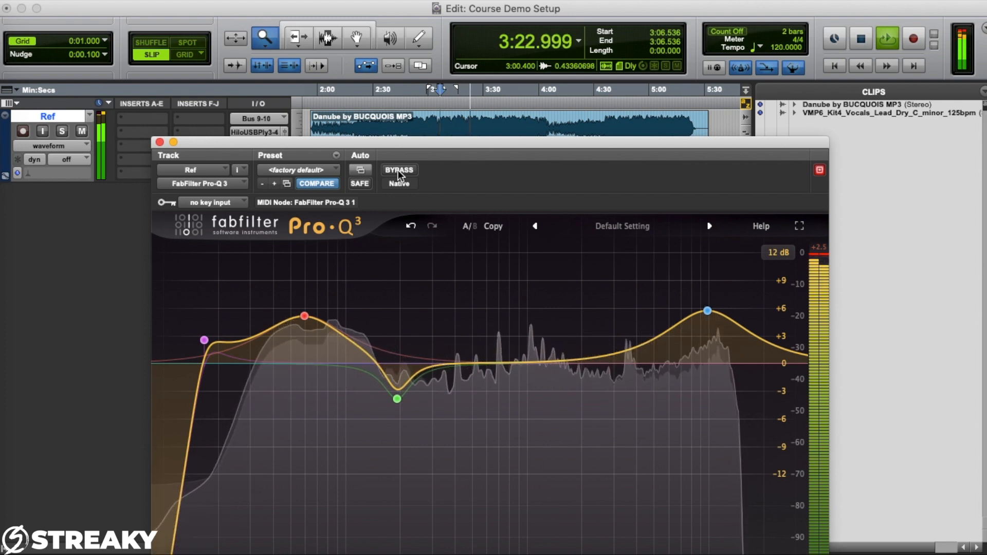
{"action": "key", "text": "space"}
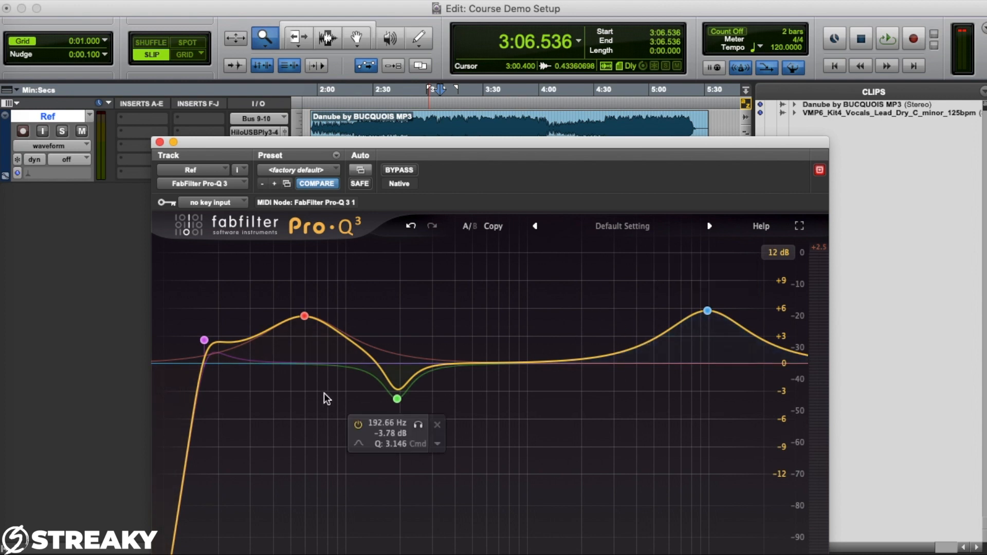
Return the low bell to about 0 dB at about 57 Hz and make it dynamic with a boost to about +6 dB.
{"action": "left_click_drag", "start_coordinate": [305, 317], "coordinate": [303, 363]}
{"action": "right_click", "coordinate": [303, 362]}
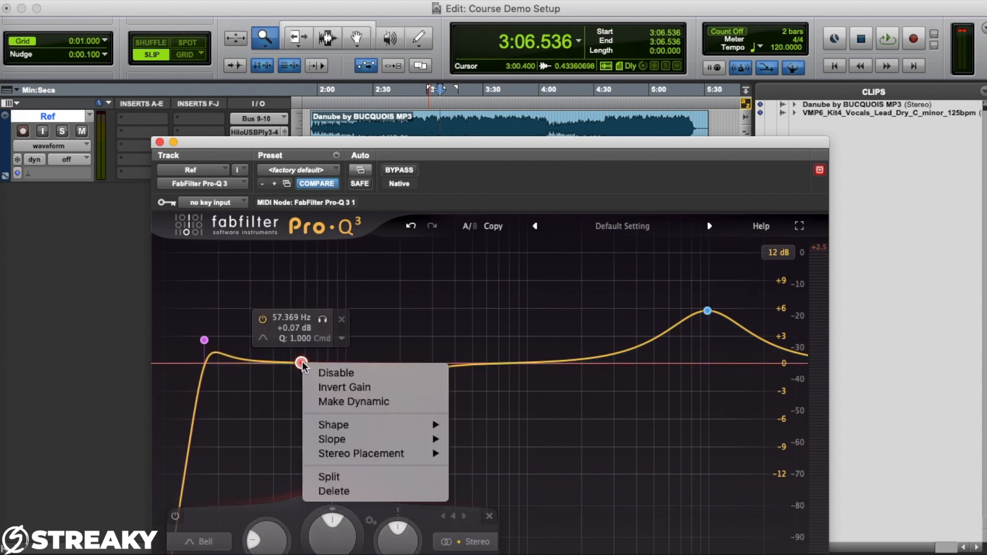
{"action": "left_click", "coordinate": [319, 403]}
{"action": "left_click_drag", "start_coordinate": [301, 350], "coordinate": [301, 304]}
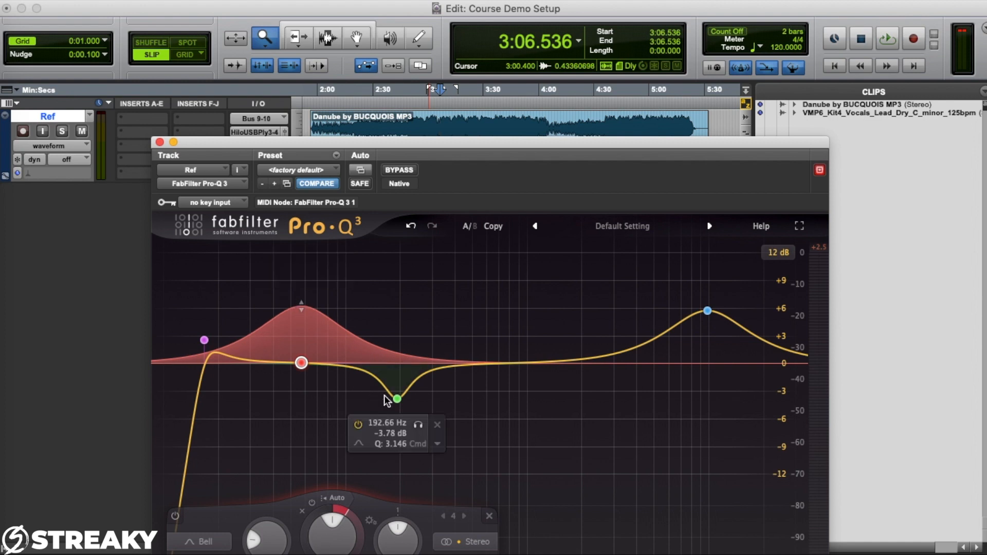
Make the low-mid and high bells dynamic from 0 dB, cutting to about -5.5 dB and boosting to about +7 dB.
{"action": "right_click", "coordinate": [397, 398]}
{"action": "left_click", "coordinate": [427, 436]}
{"action": "mouse_move", "coordinate": [397, 397]}
{"action": "left_mouse_down"}
{"action": "mouse_move", "coordinate": [398, 366]}
{"action": "mouse_move", "coordinate": [397, 416]}
{"action": "left_mouse_up"}
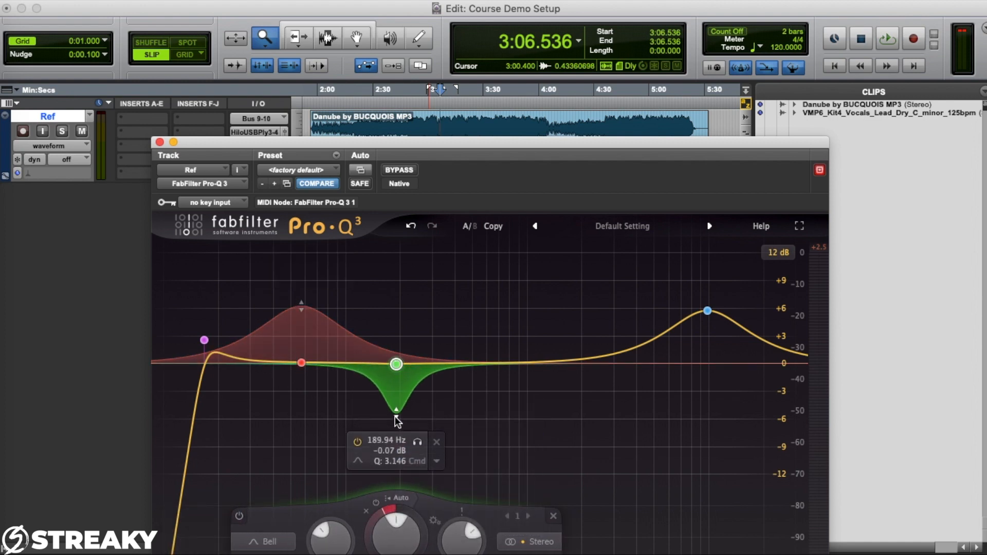
{"action": "right_click", "coordinate": [707, 312]}
{"action": "left_click", "coordinate": [727, 346]}
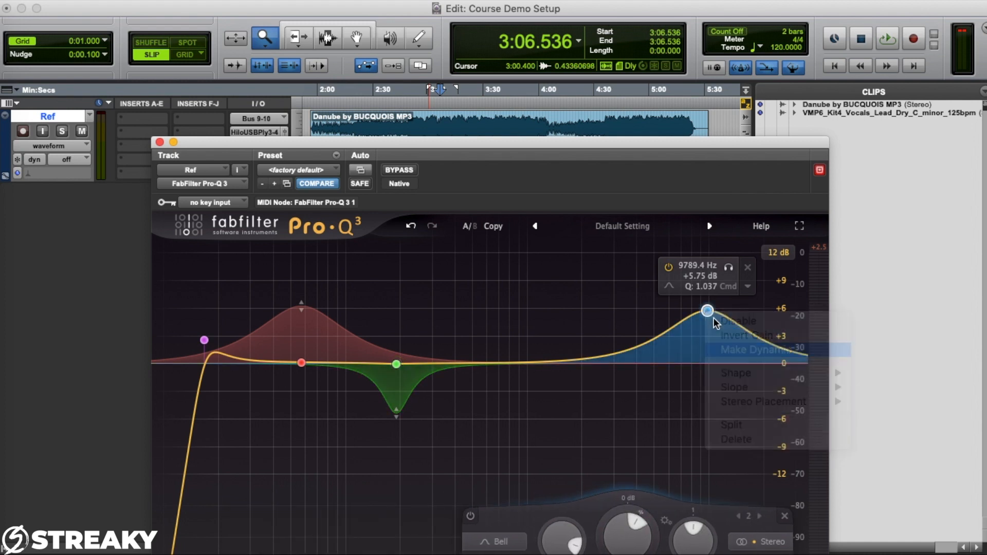
{"action": "mouse_move", "coordinate": [708, 311]}
{"action": "left_mouse_down"}
{"action": "mouse_move", "coordinate": [707, 365]}
{"action": "mouse_move", "coordinate": [706, 299]}
{"action": "left_mouse_up"}
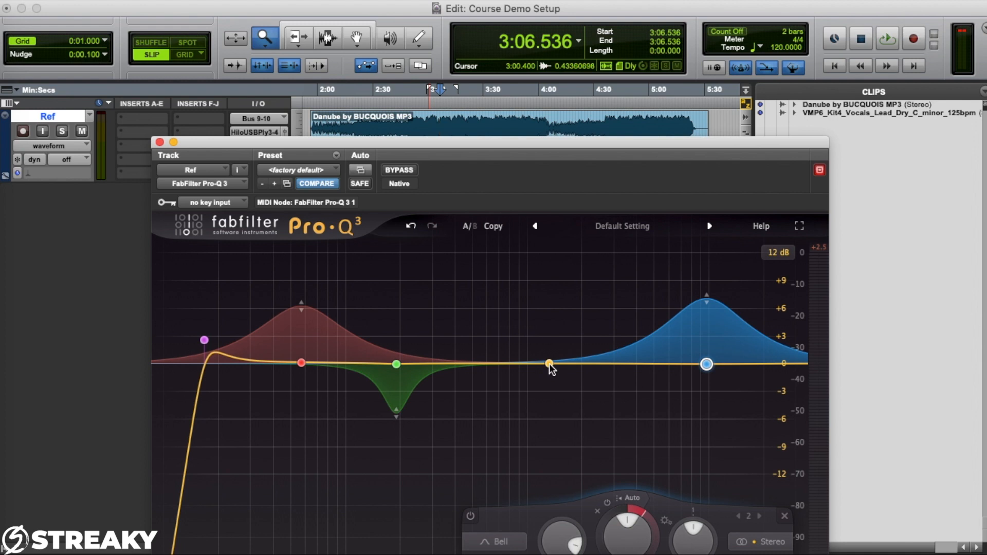
Play the track and repeatedly compare the restored dynamic EQ against bypass, ending with the EQ active.
{"action": "key", "text": "space"}
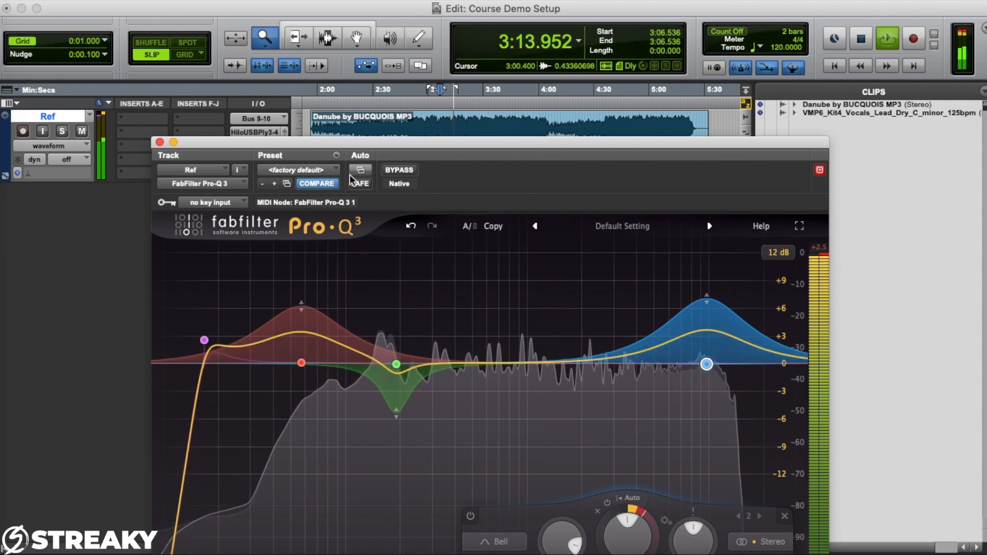
{"action": "left_click", "coordinate": [399, 171]}
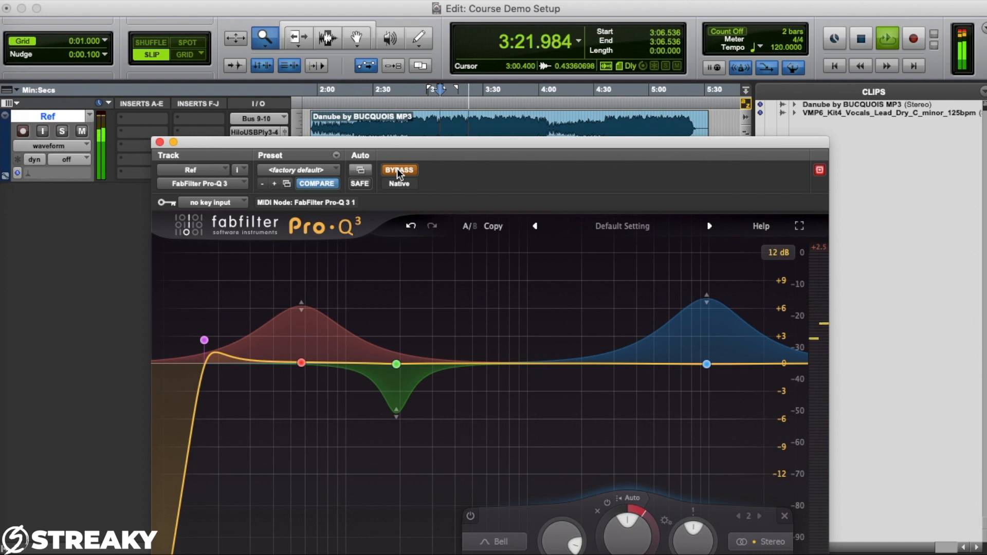
{"action": "left_click", "coordinate": [399, 171]}
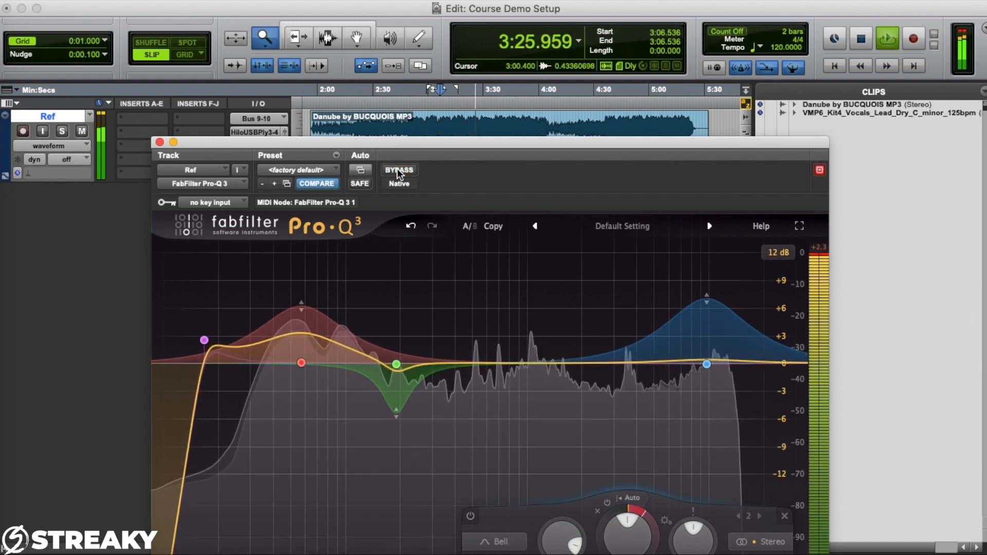
{"action": "left_click", "coordinate": [397, 171]}
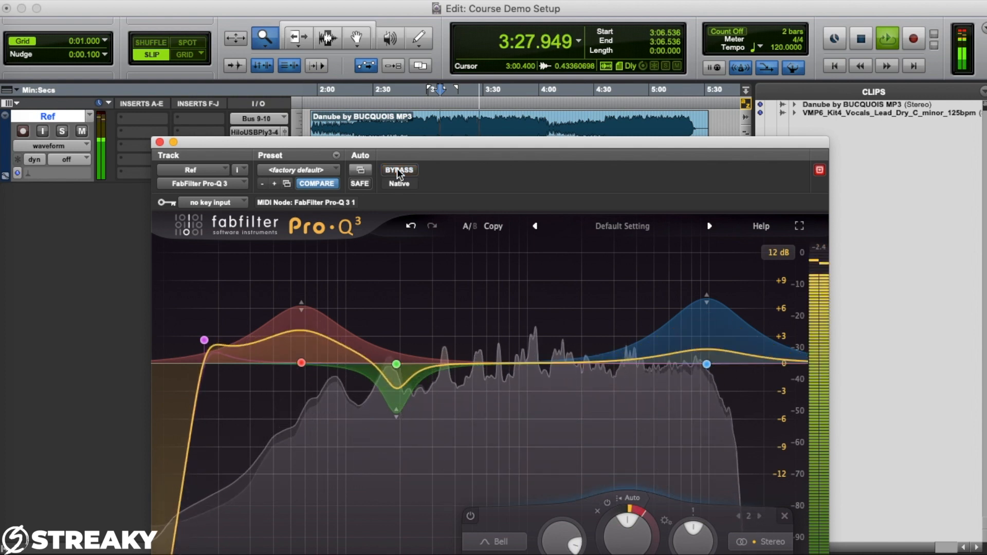
{"action": "left_click", "coordinate": [397, 168]}
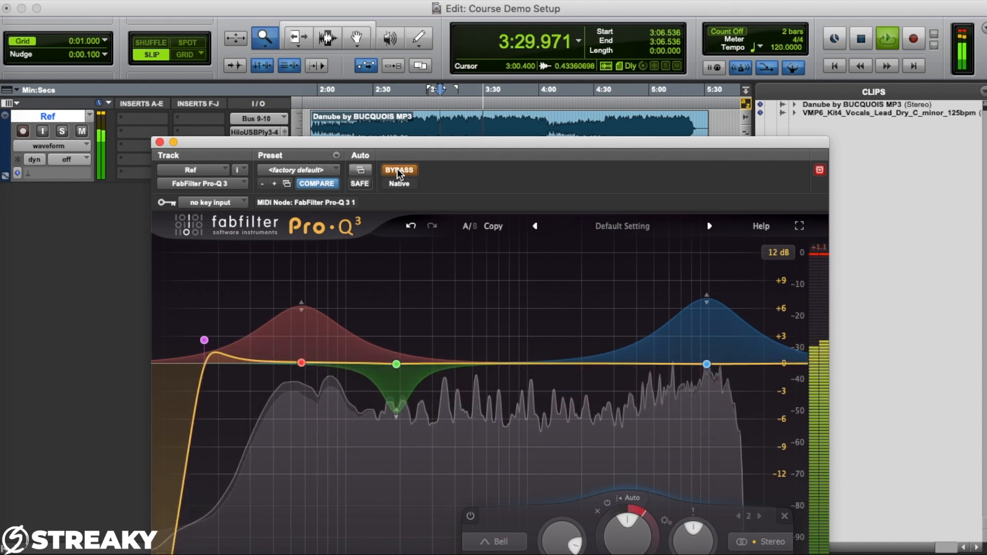
{"action": "left_click", "coordinate": [397, 168]}
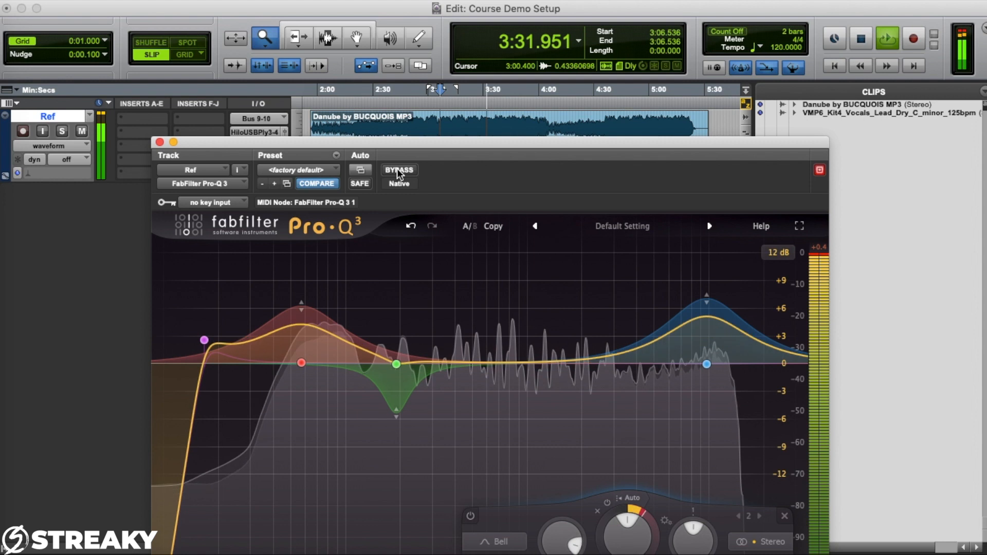
{"action": "left_click", "coordinate": [397, 168]}
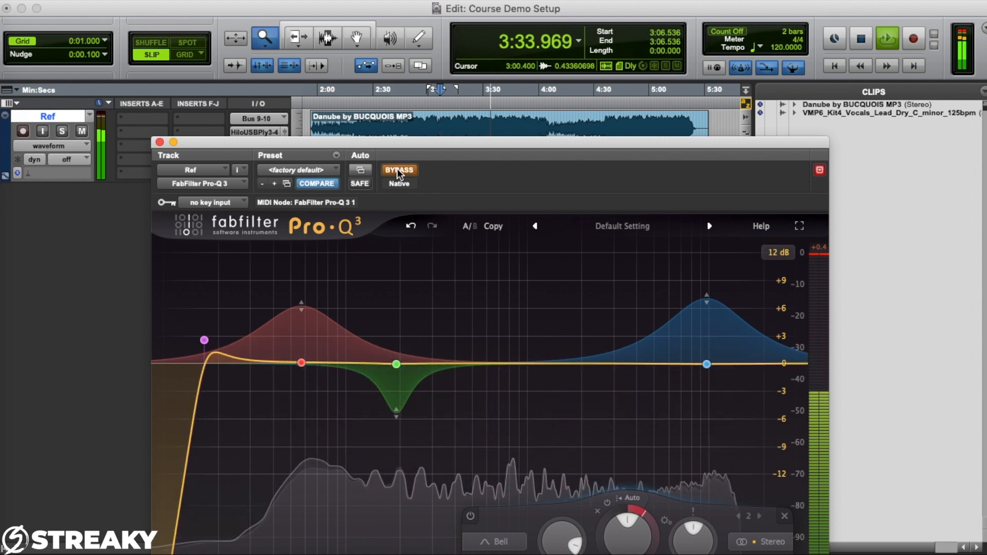
{"action": "left_click", "coordinate": [397, 171]}
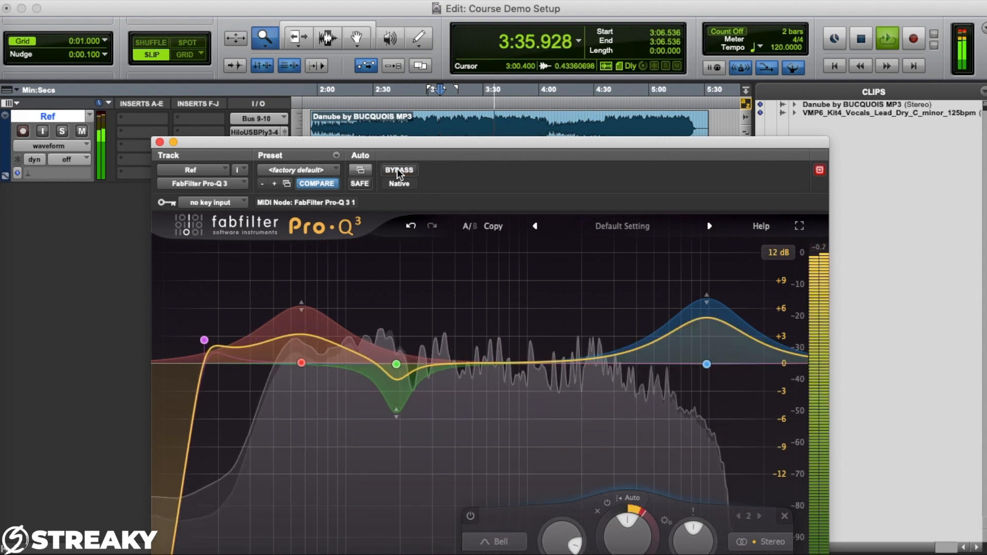
{"action": "left_click", "coordinate": [397, 170]}
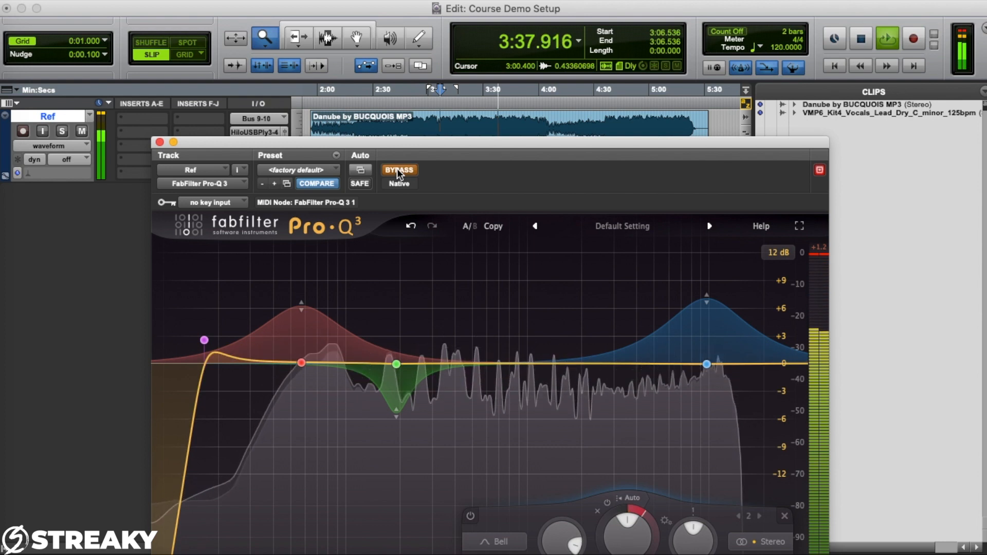
{"action": "left_click", "coordinate": [398, 168]}
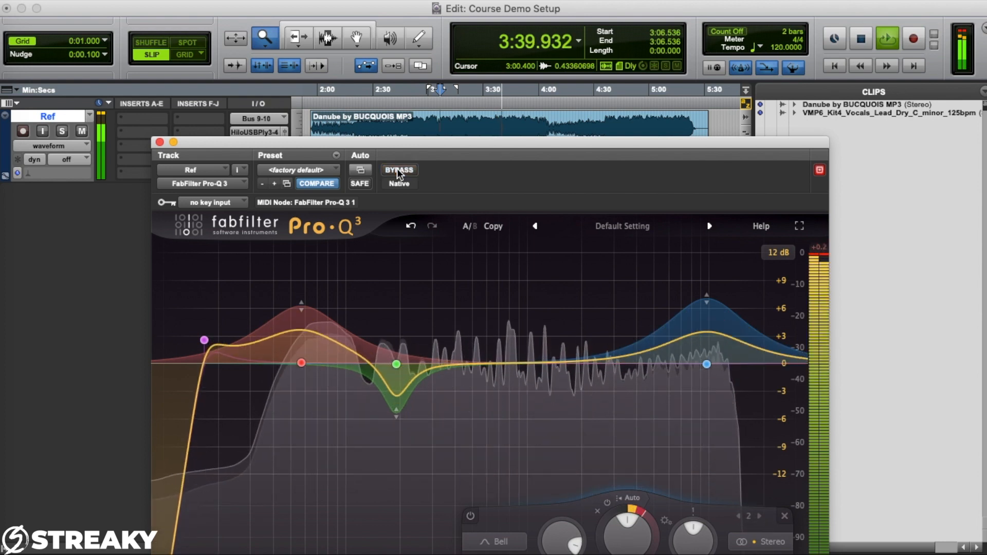
{"action": "key", "text": "space"}
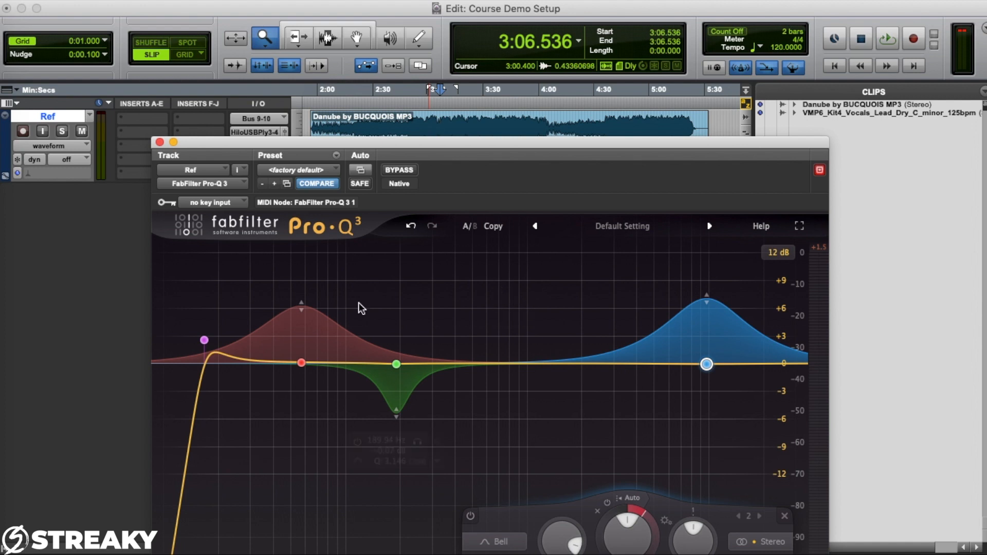
Add a flat bell band at about 0 dB between the low-mid and high bells.
{"action": "mouse_move", "coordinate": [421, 391]}
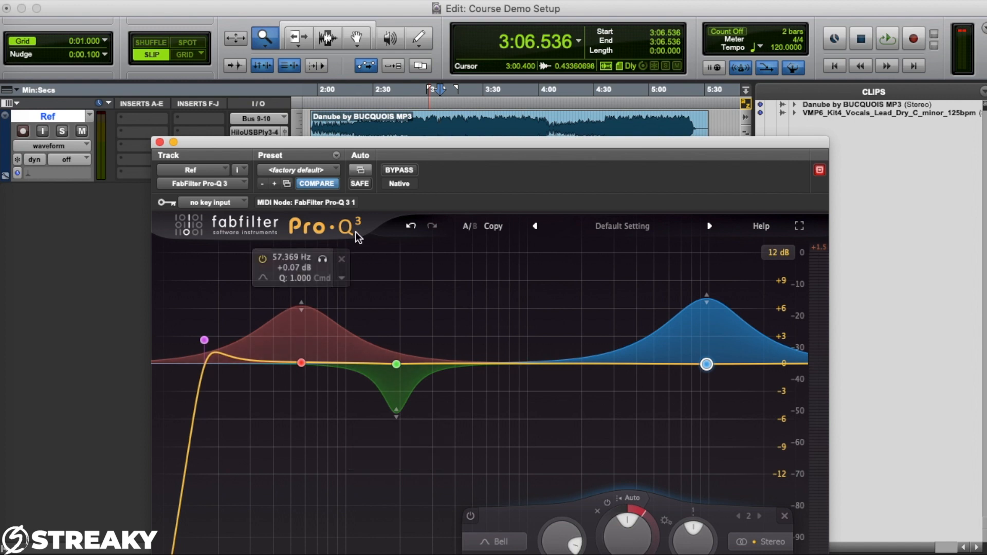
{"action": "mouse_move", "coordinate": [503, 362]}
{"action": "left_mouse_down"}
{"action": "mouse_move", "coordinate": [502, 299]}
{"action": "mouse_move", "coordinate": [509, 365]}
{"action": "left_mouse_up"}
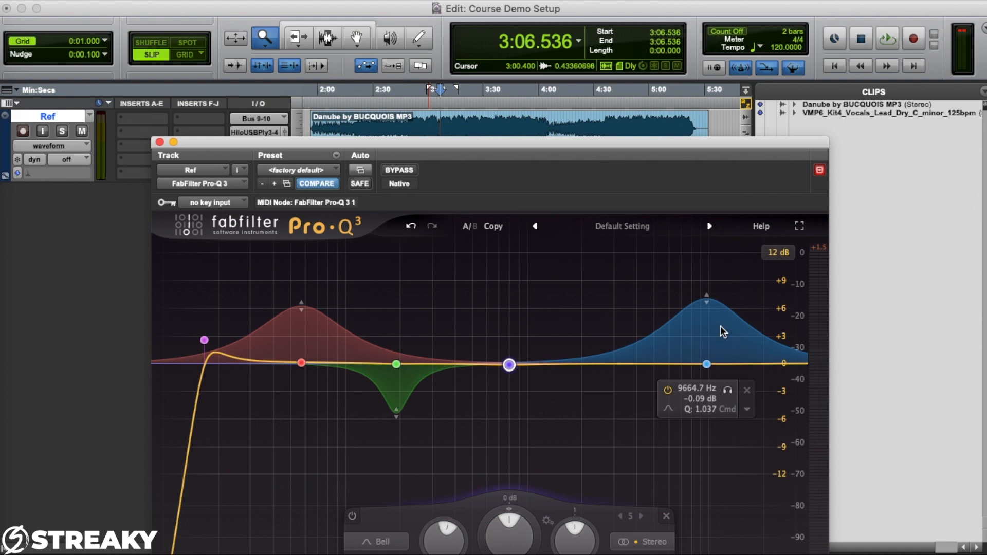
Raise the low bell and clear its dynamics for a static boost of about +5.7 dB at about 57 Hz.
{"action": "left_click", "coordinate": [301, 361]}
{"action": "left_click_drag", "start_coordinate": [302, 362], "coordinate": [300, 319]}
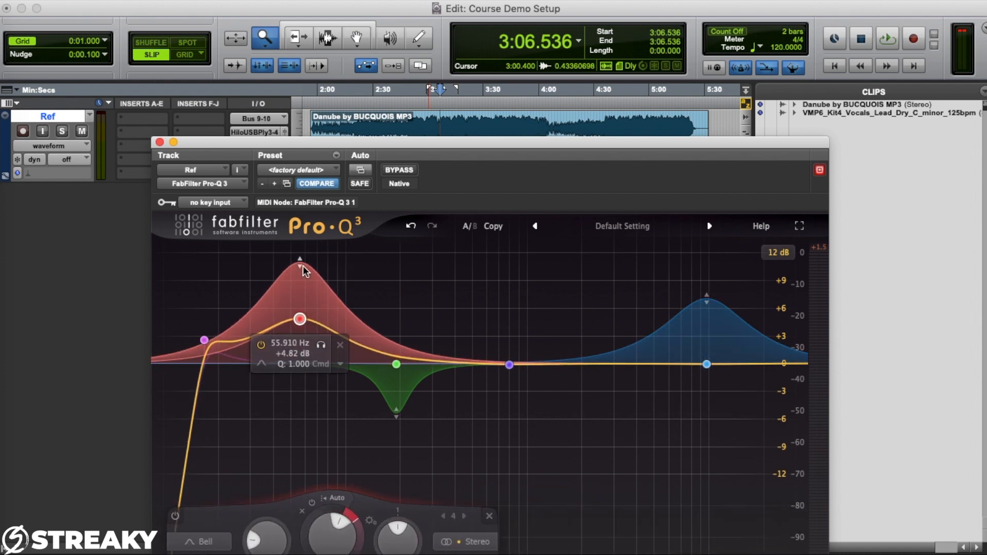
{"action": "right_click", "coordinate": [299, 320]}
{"action": "left_click", "coordinate": [336, 370]}
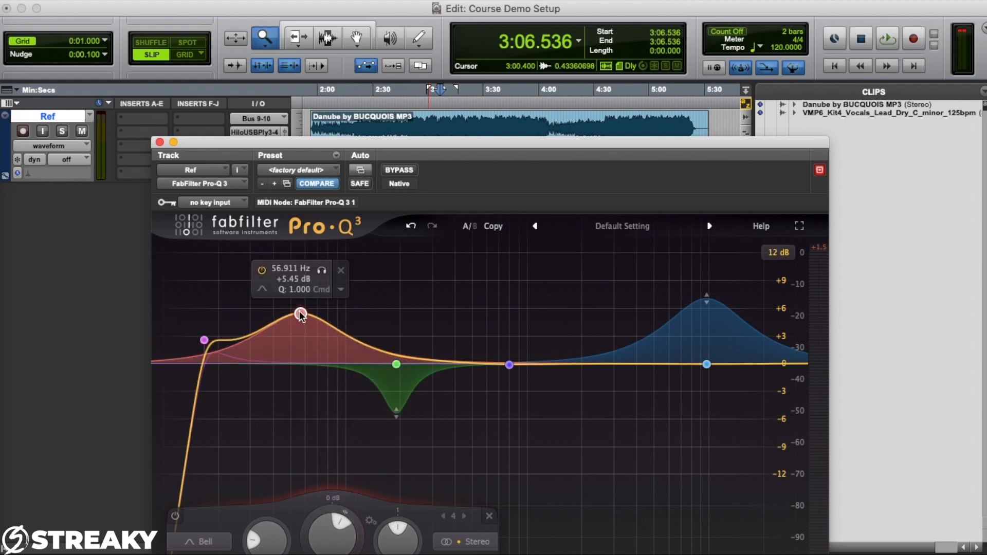
{"action": "left_click_drag", "start_coordinate": [300, 312], "coordinate": [300, 310]}
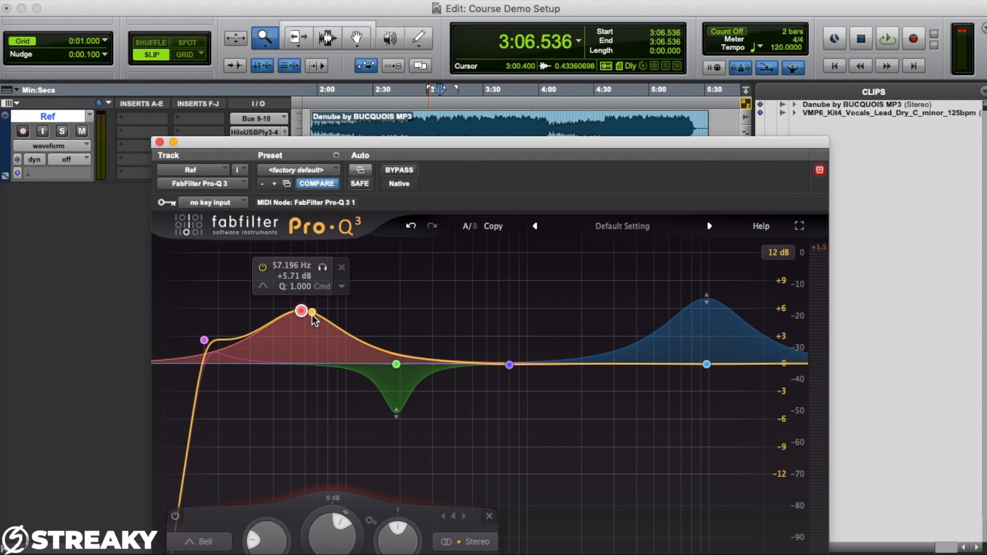
Bring the low bell back to about 0 dB at 58.5 Hz with a dynamic boost up to about +4.7 dB.
{"action": "mouse_move", "coordinate": [301, 312]}
{"action": "left_mouse_down"}
{"action": "mouse_move", "coordinate": [303, 363]}
{"action": "mouse_move", "coordinate": [303, 319]}
{"action": "left_mouse_up"}
{"action": "right_click", "coordinate": [301, 332]}
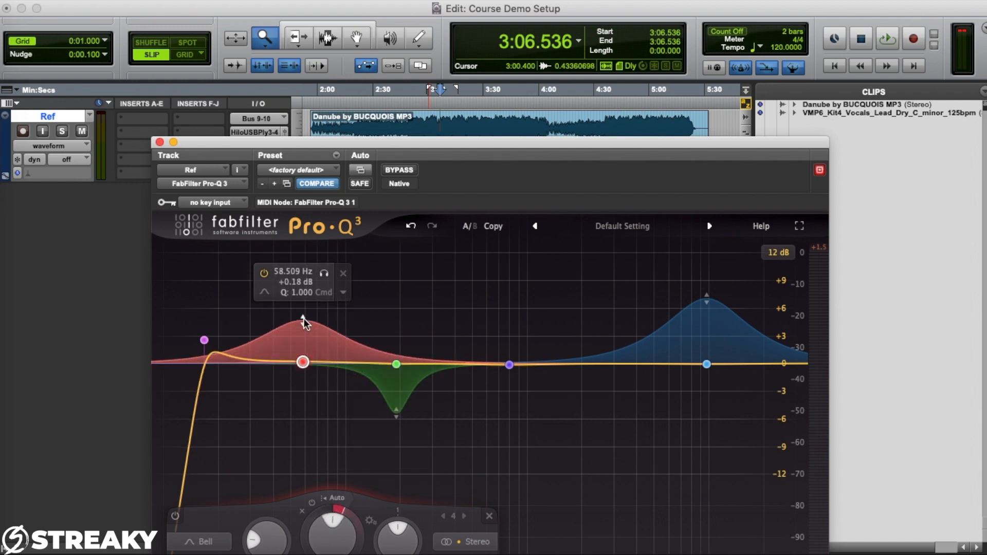